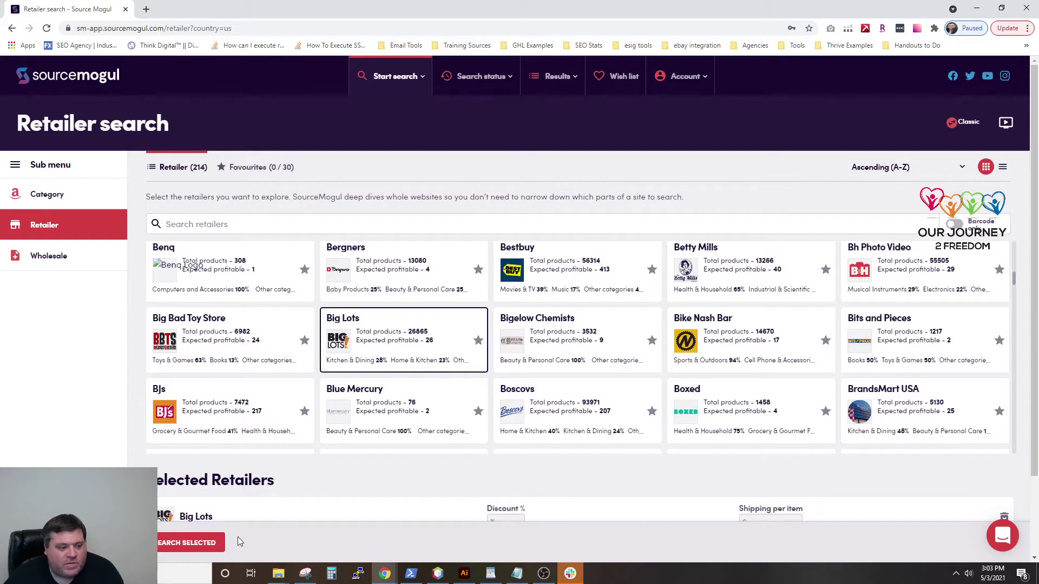
# - Run the retailer search for Big Lots without entering a discount or shipping cost
pyautogui.scroll(-2, 336, 491)
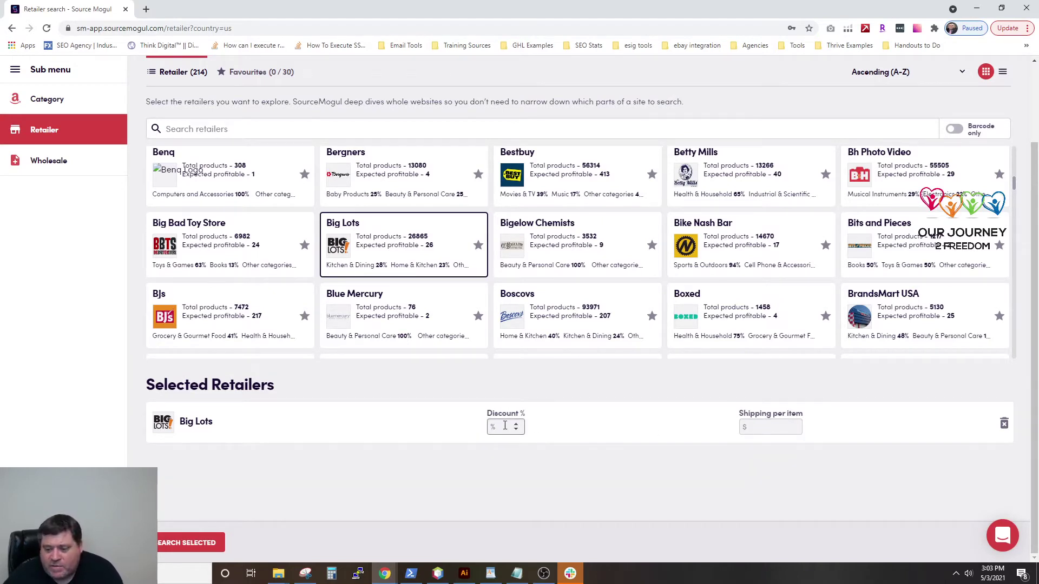
pyautogui.click(186, 543)
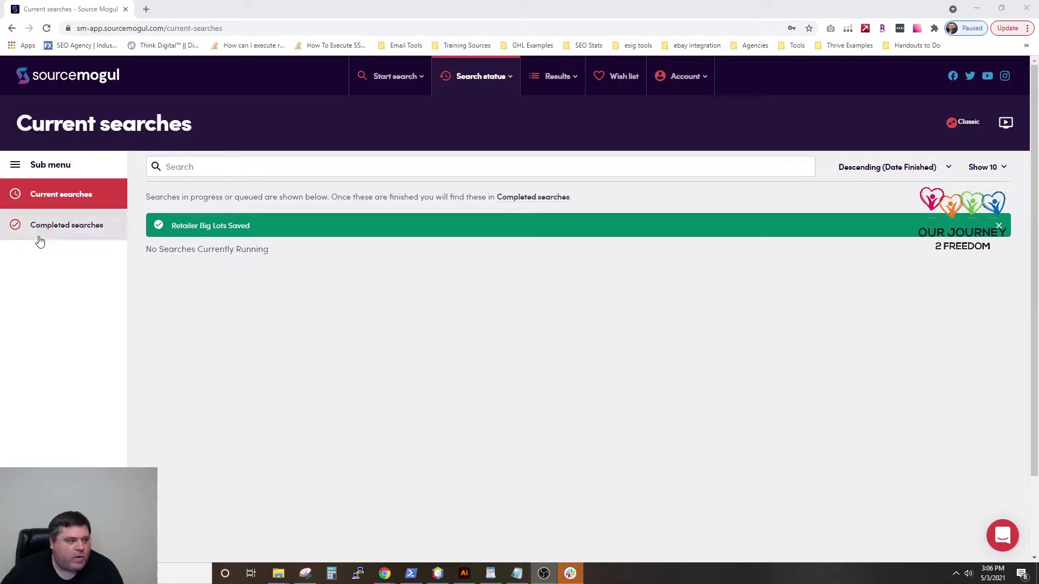
# - Open the retailer results and show only those from the 03 May - 15:04 / Big Lots search
pyautogui.click(556, 77)
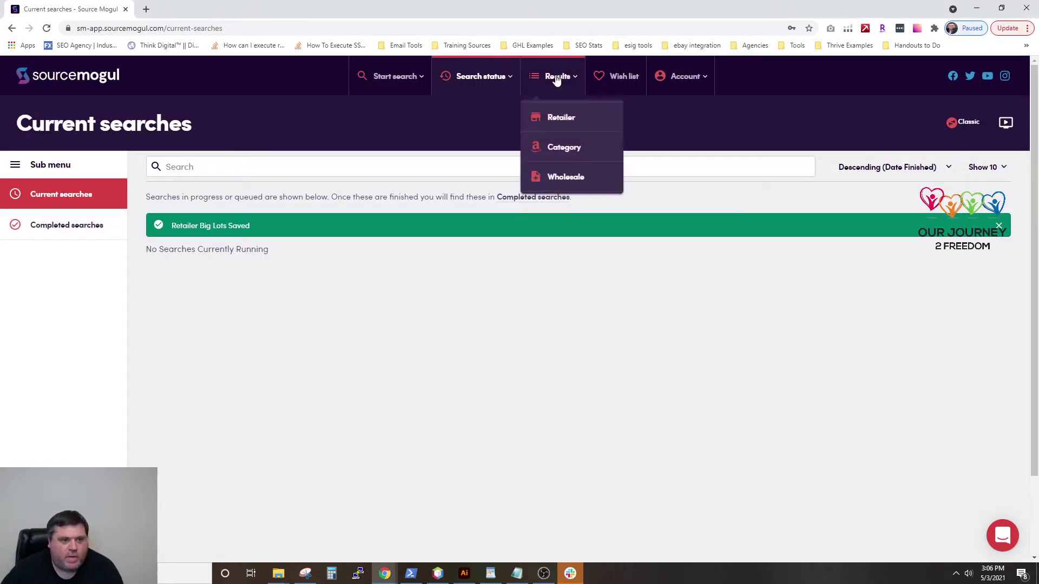
pyautogui.click(560, 117)
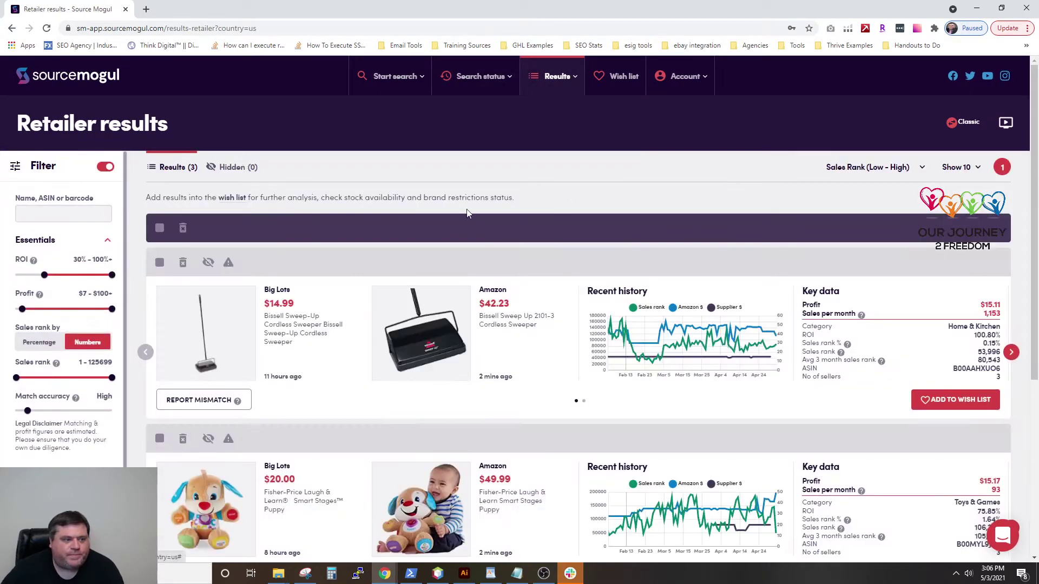
pyautogui.click(394, 124)
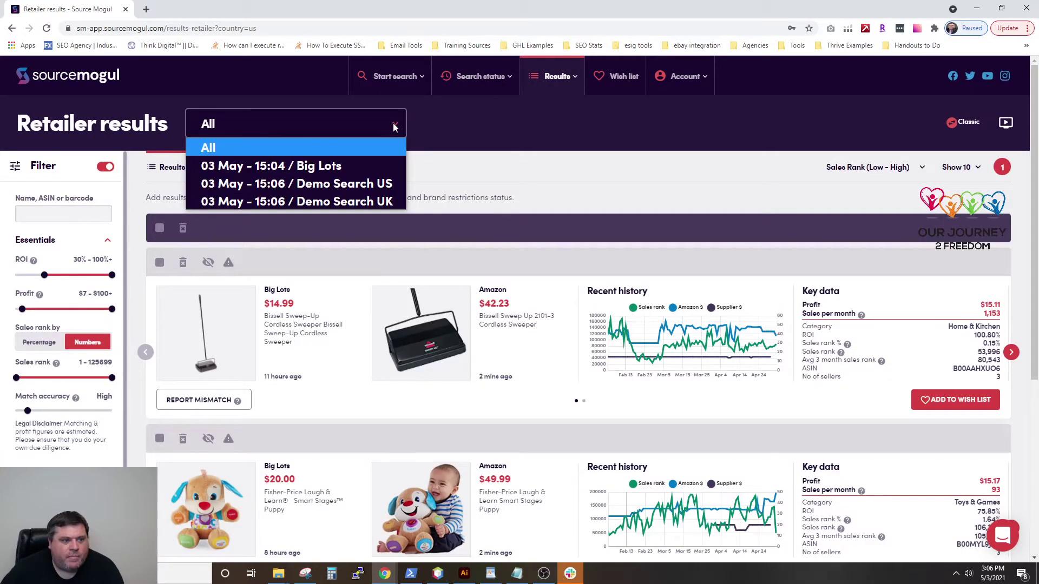
pyautogui.click(369, 166)
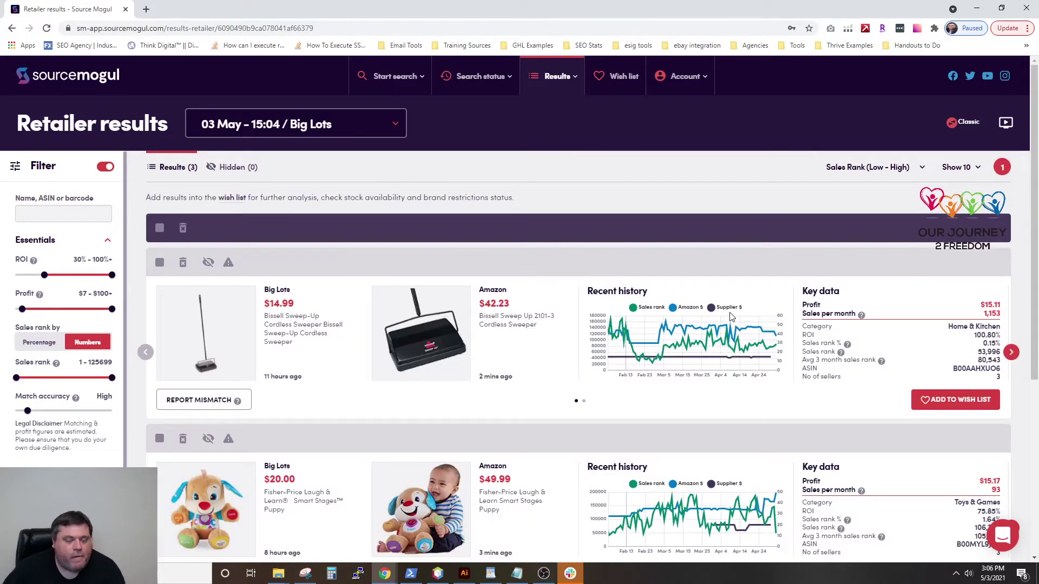
# - Review the available result filters, from ROI, profit, sales rank and match accuracy to product, price and preset settings
pyautogui.moveTo(723, 330)
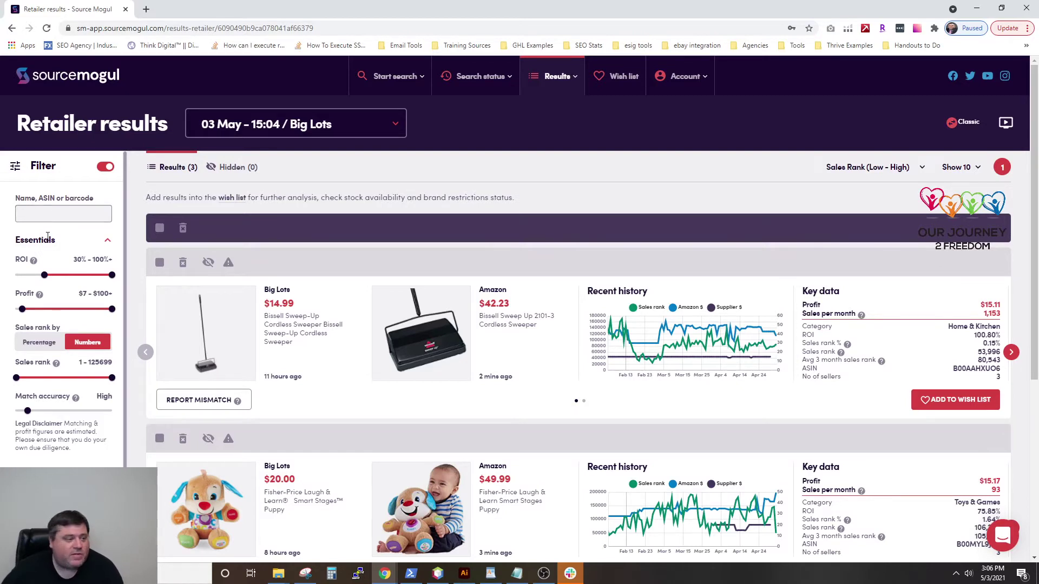
pyautogui.scroll(-1, 44, 232)
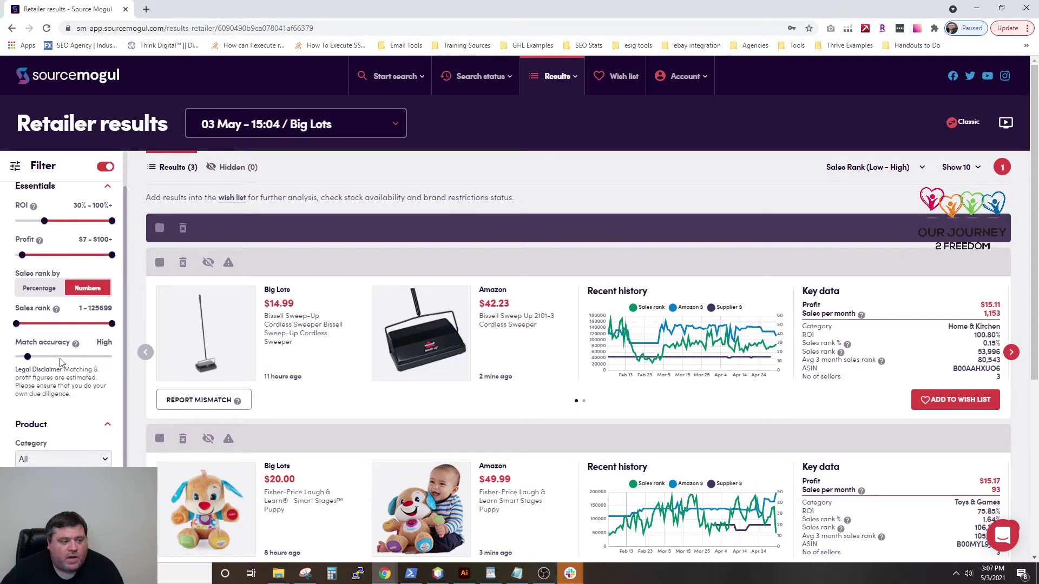
pyautogui.scroll(-1, 69, 373)
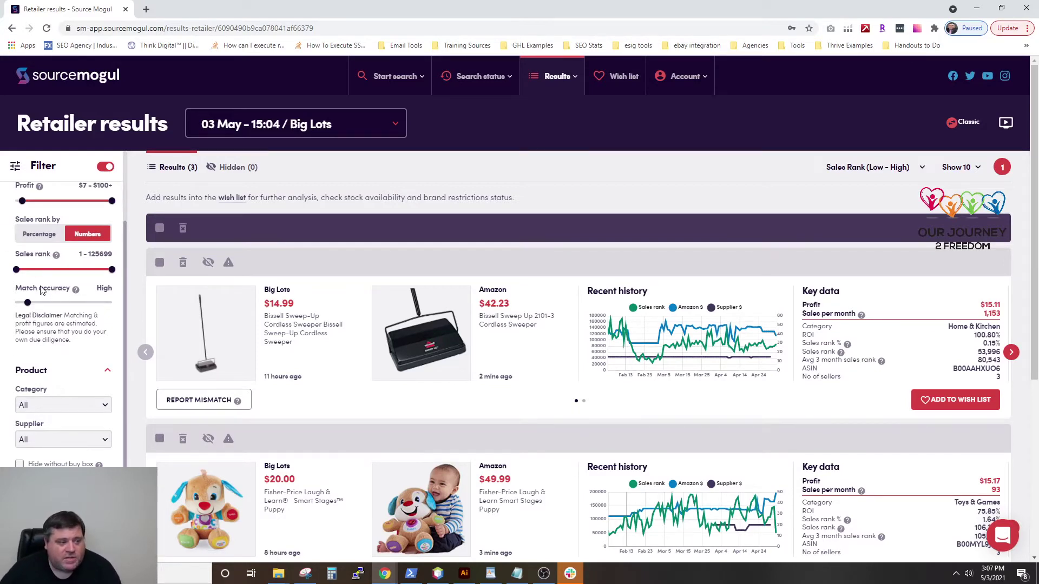
pyautogui.scroll(-3, 66, 340)
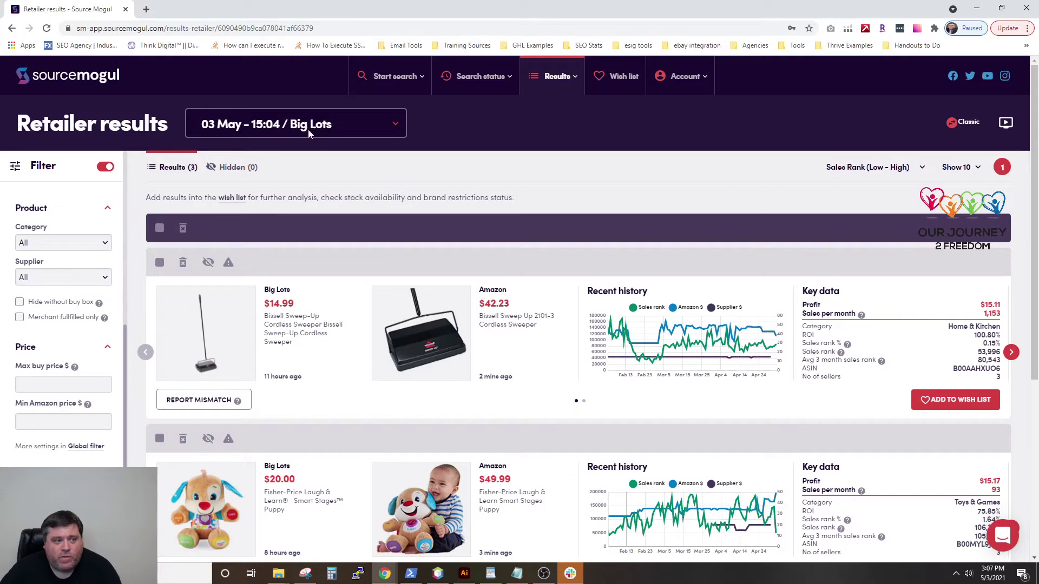
pyautogui.click(87, 278)
pyautogui.click(63, 287)
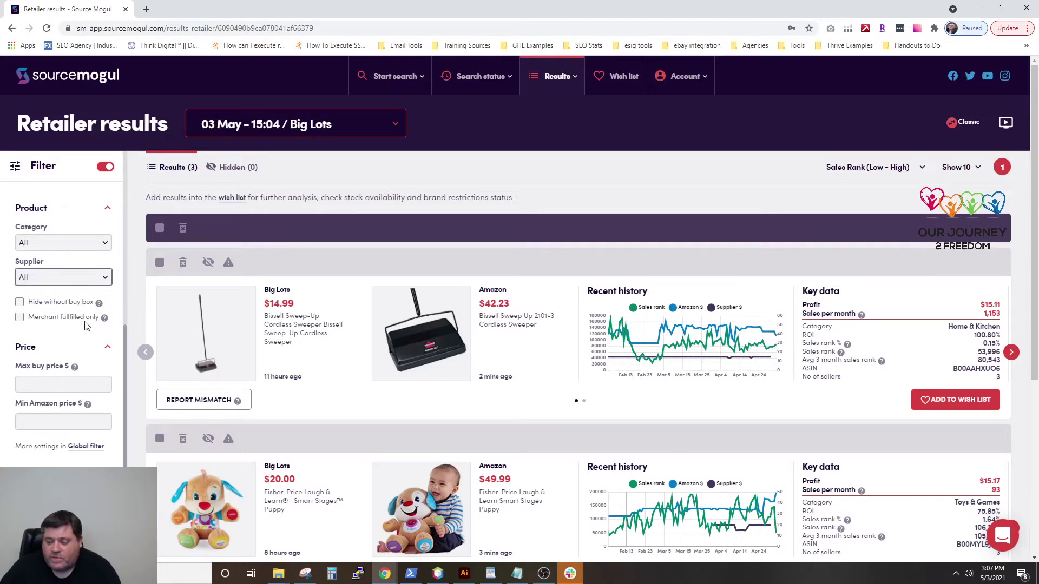
pyautogui.scroll(-1, 85, 325)
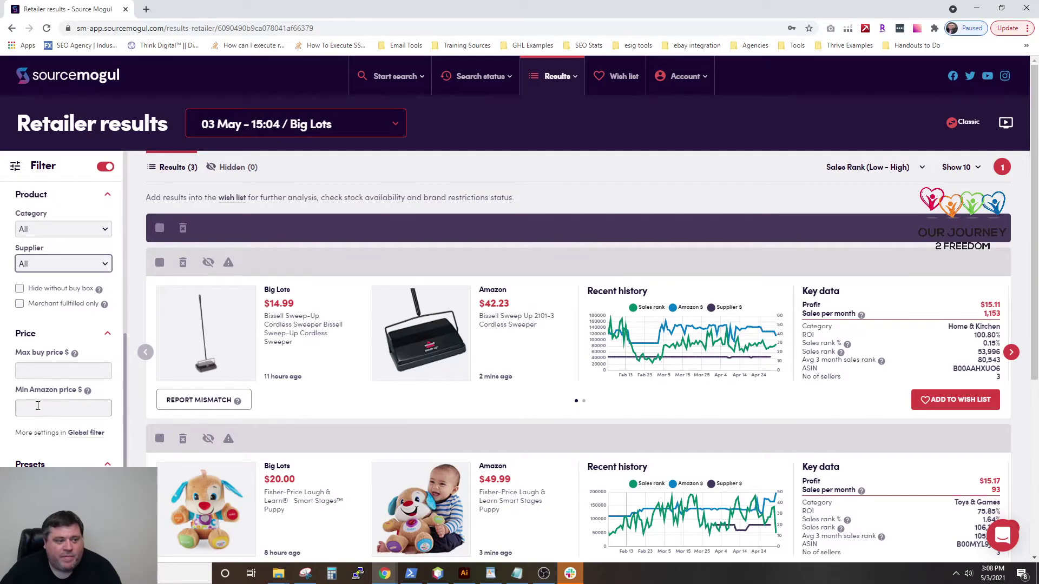
pyautogui.scroll(-2, 56, 347)
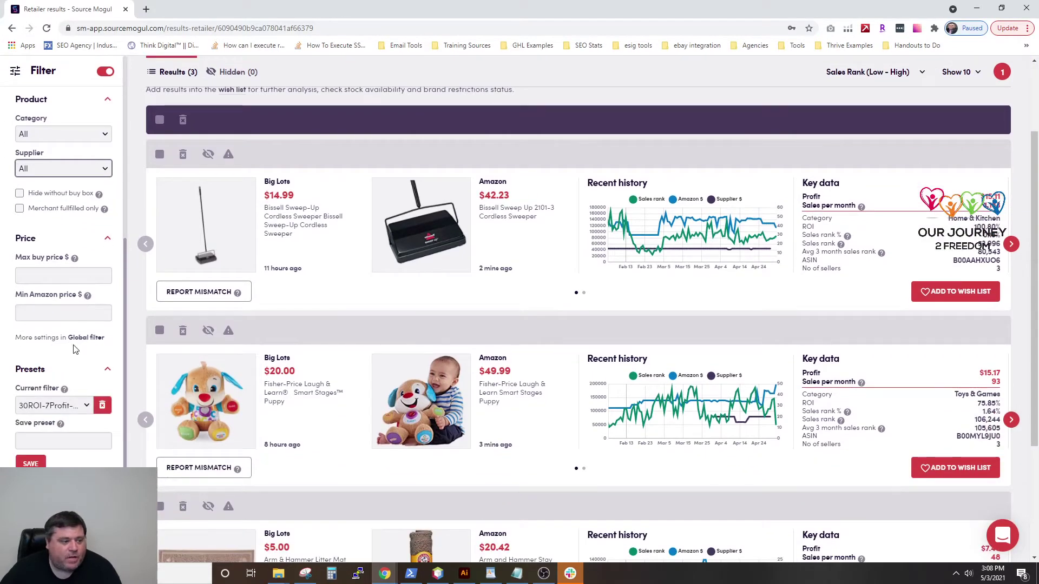
pyautogui.moveTo(62, 422)
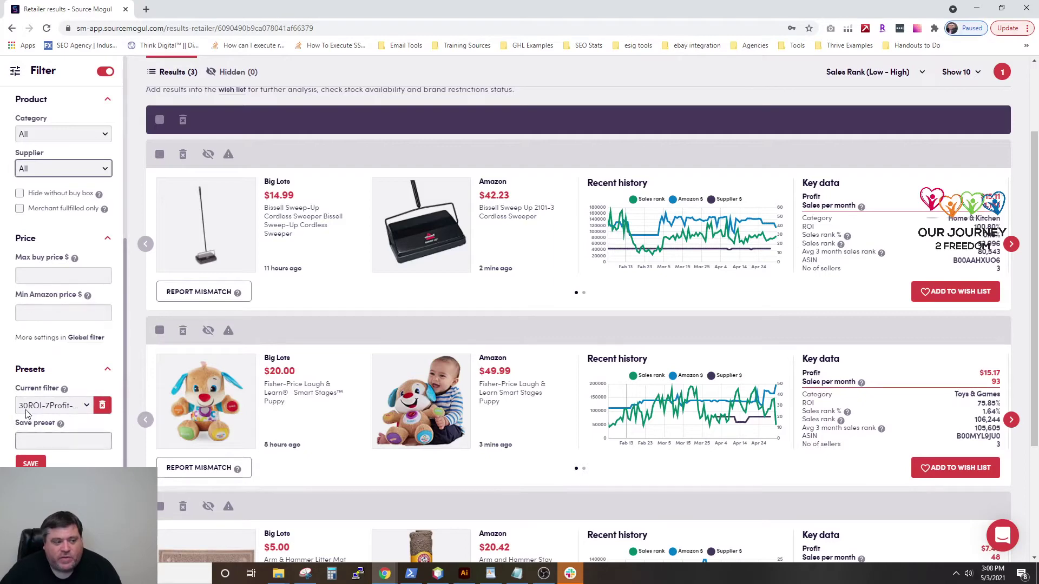
pyautogui.scroll(5, 73, 249)
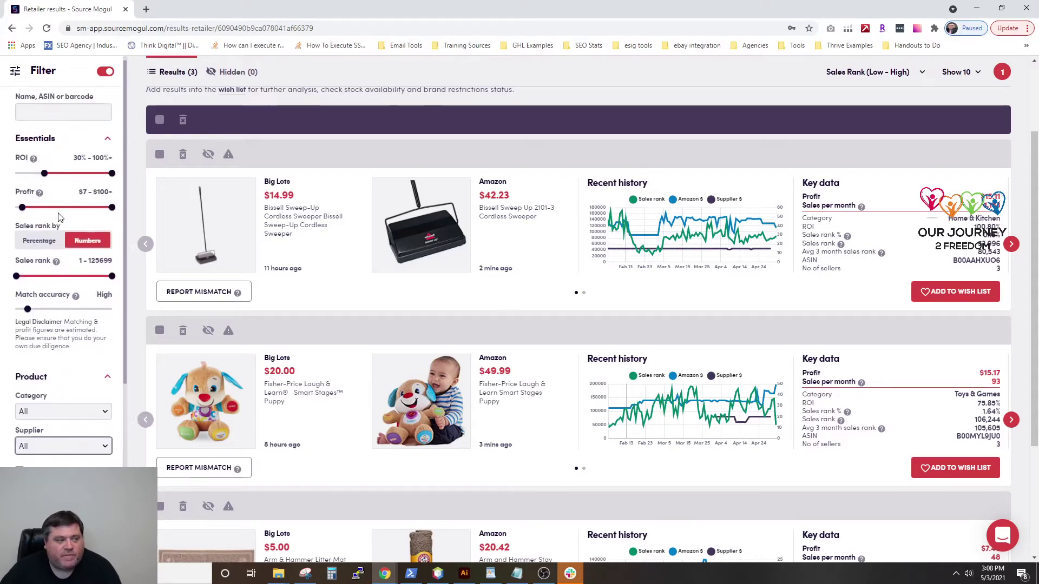
pyautogui.scroll(2, 549, 305)
pyautogui.scroll(1, 556, 290)
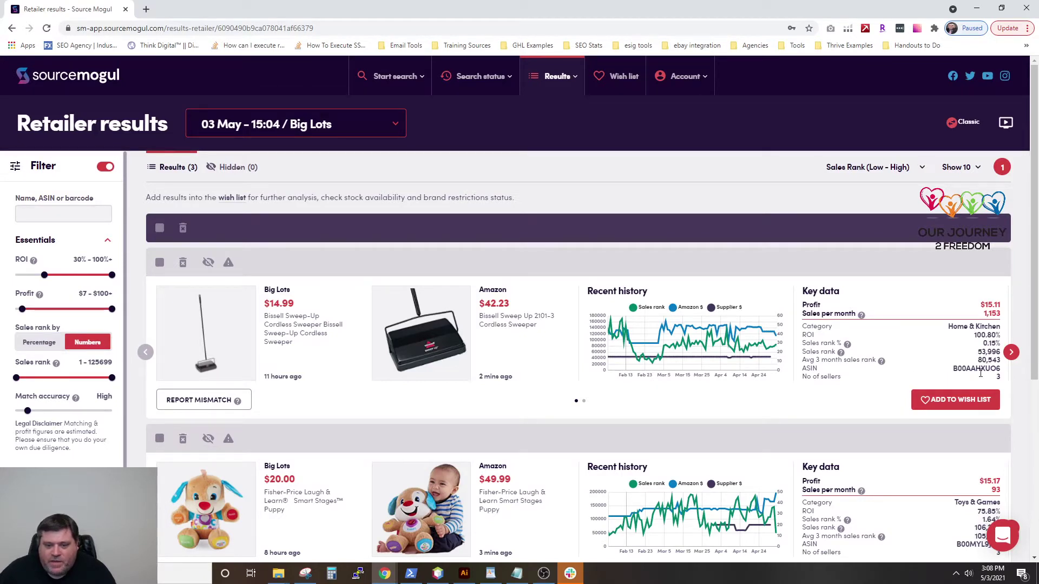
# - Check the Bissell sweeper's competition, specs and fees, and open its Big Lots and Amazon pages in new tabs
pyautogui.click(1010, 353)
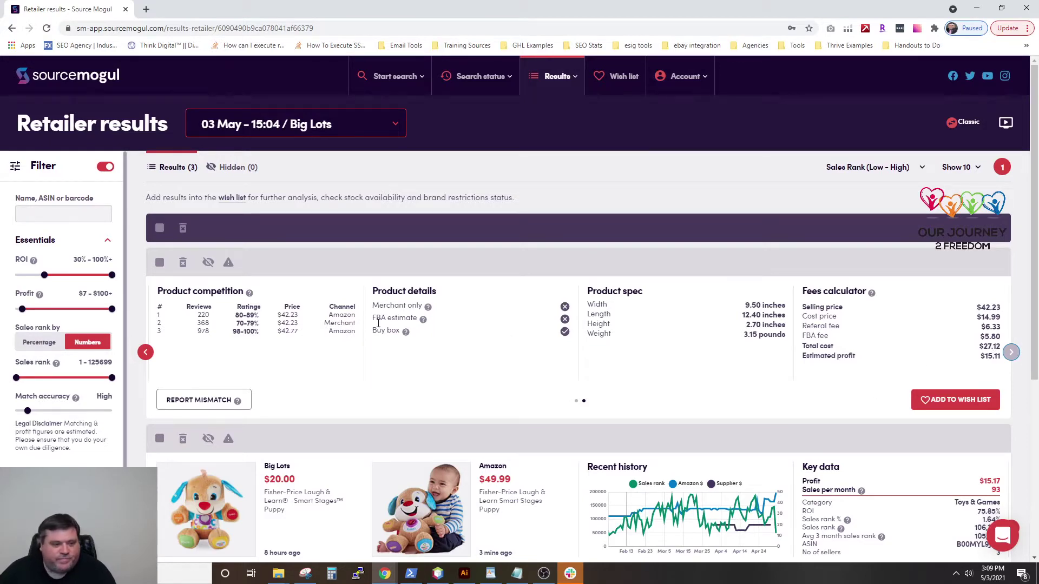
pyautogui.click(145, 354)
pyautogui.rightClick(274, 296)
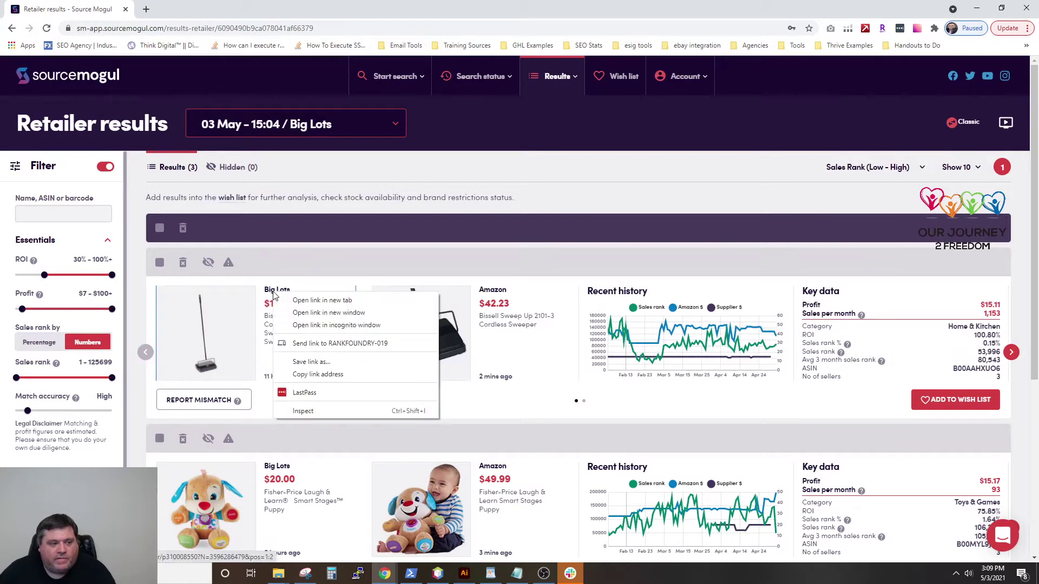
pyautogui.click(311, 301)
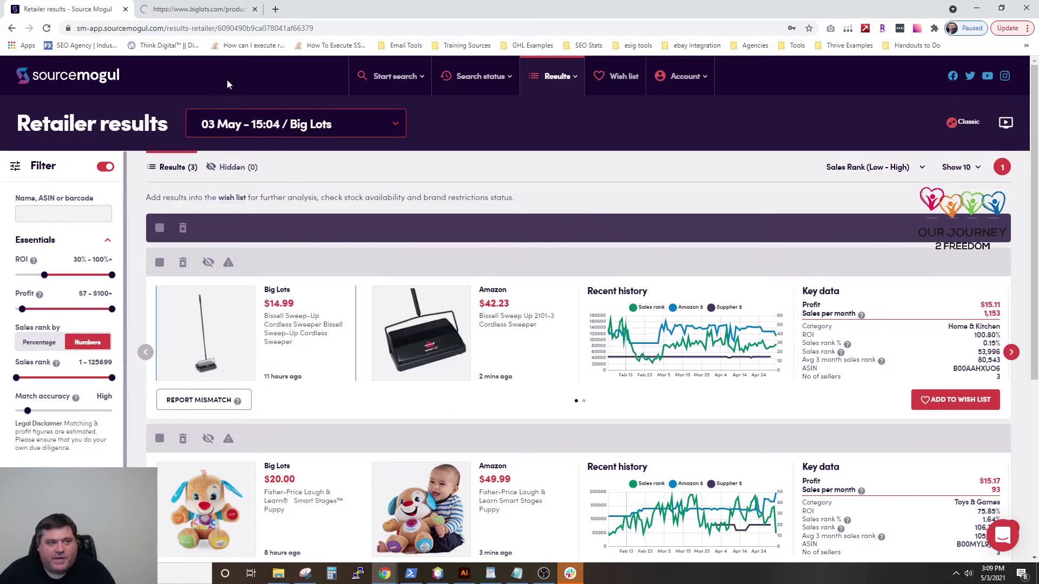
pyautogui.rightClick(495, 306)
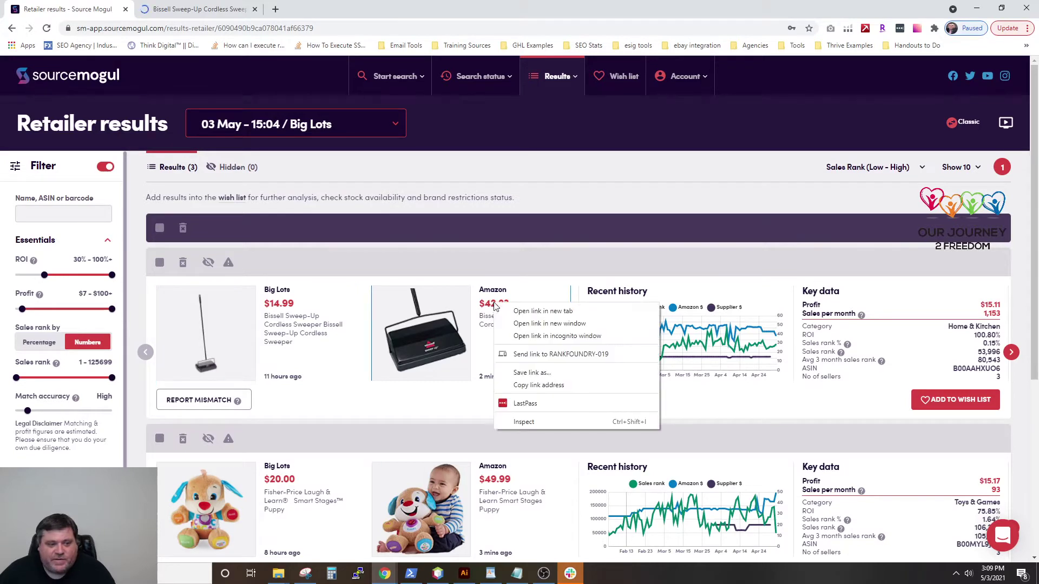
pyautogui.click(544, 311)
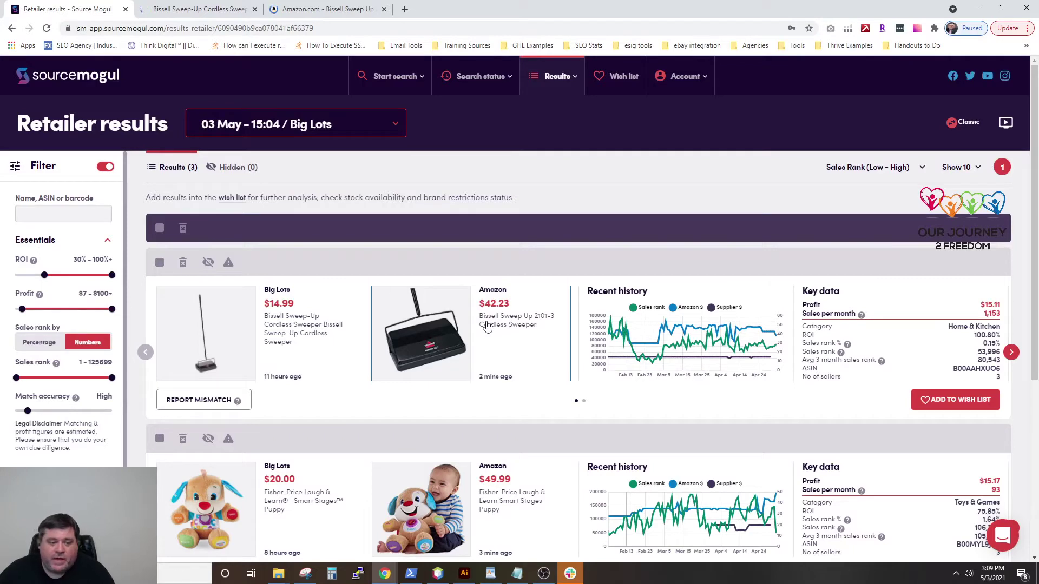
# - Switch to the sweeper's Big Lots page and dismiss the rewards offer and the location request
pyautogui.click(190, 9)
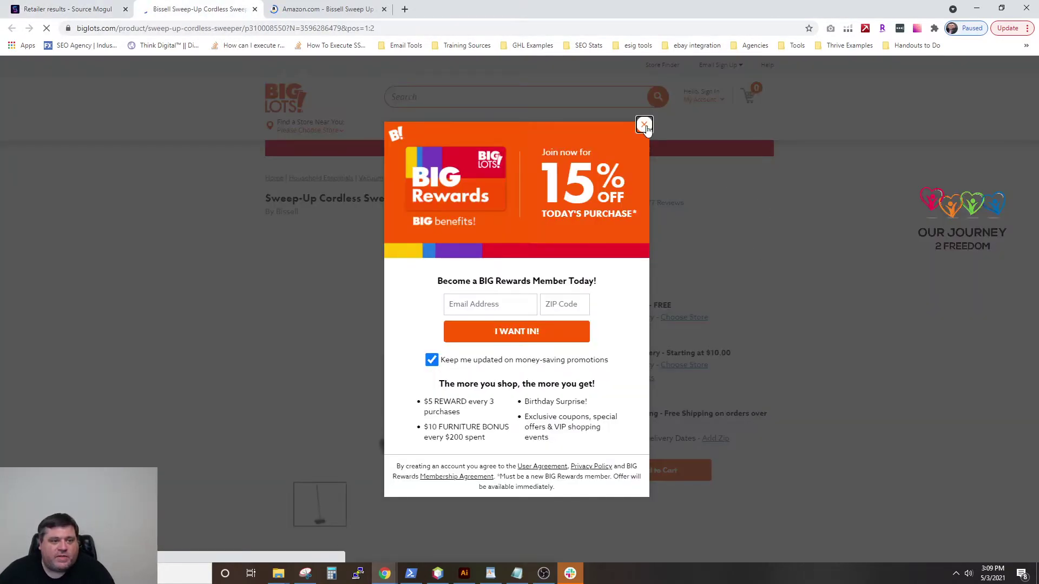
pyautogui.click(644, 124)
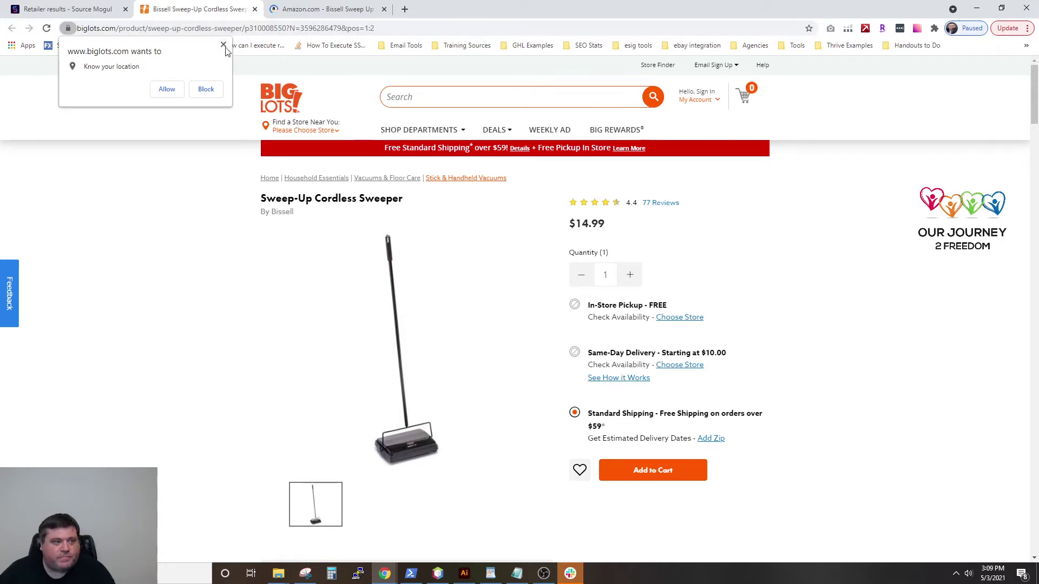
pyautogui.click(222, 44)
# - Search for stores offering in-store pickup of the sweeper near the suggested ZIP code
pyautogui.click(681, 319)
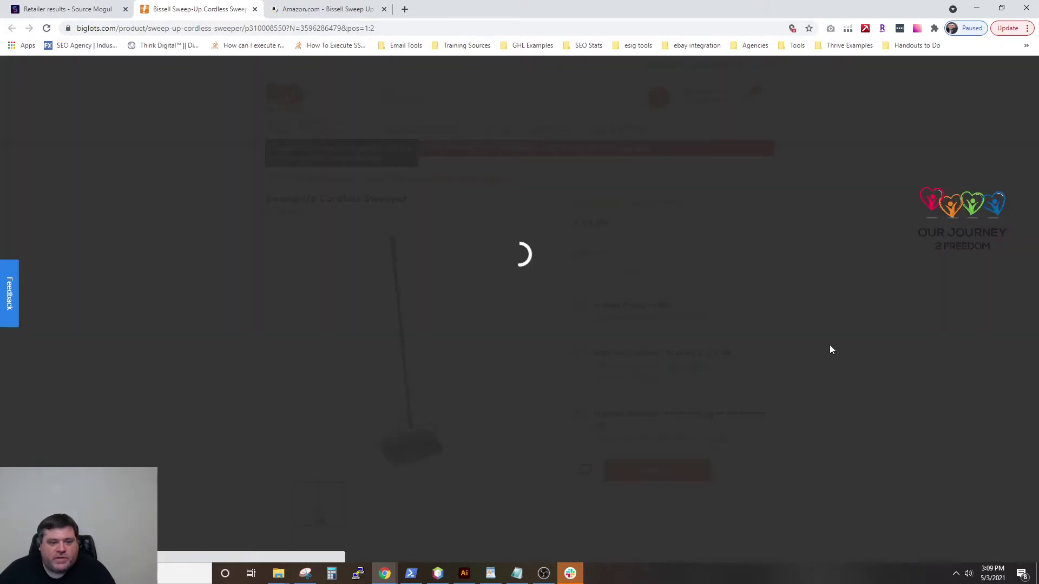
pyautogui.click(904, 169)
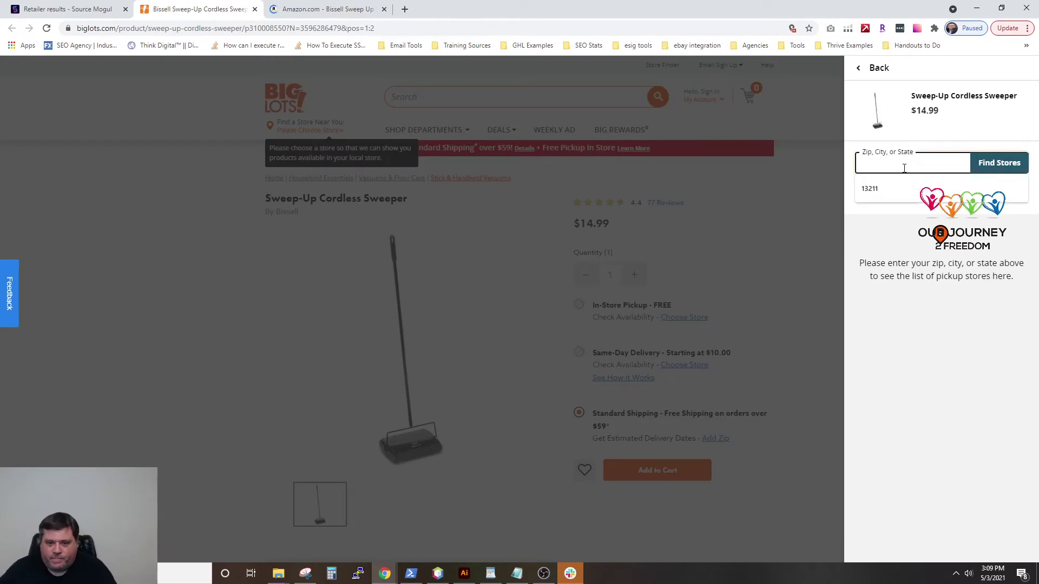
pyautogui.click(1000, 189)
pyautogui.click(1012, 170)
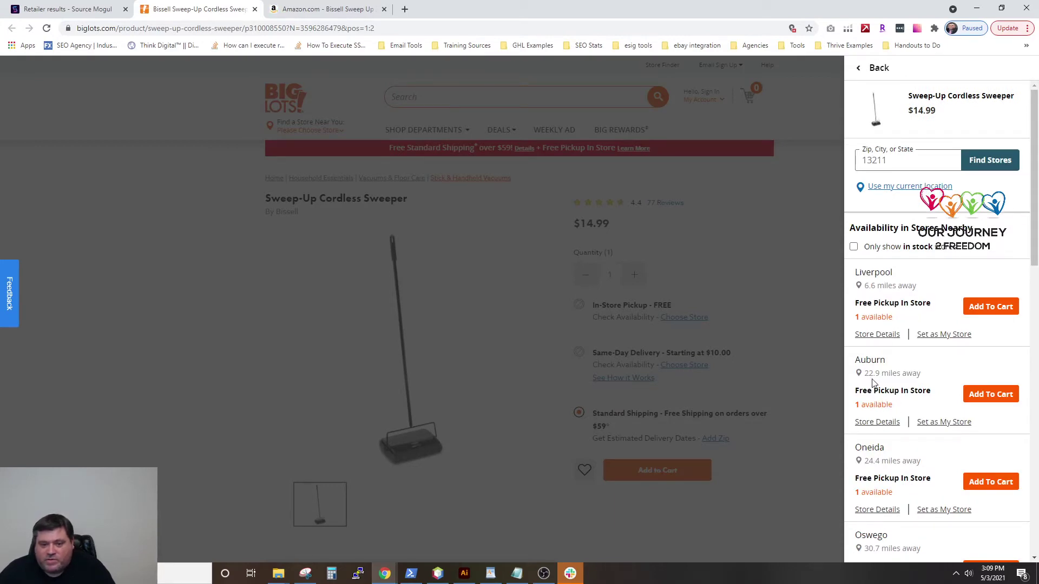
# - Examine the distance and available quantity at each nearby store, and return to the product page
pyautogui.scroll(-1, 908, 306)
pyautogui.scroll(-2, 917, 399)
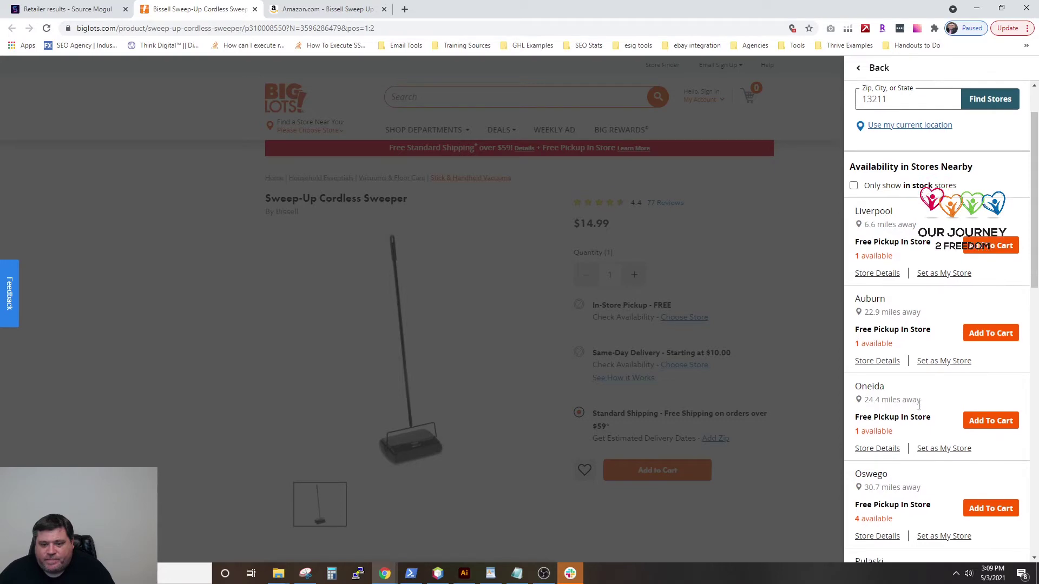
pyautogui.scroll(-1, 898, 389)
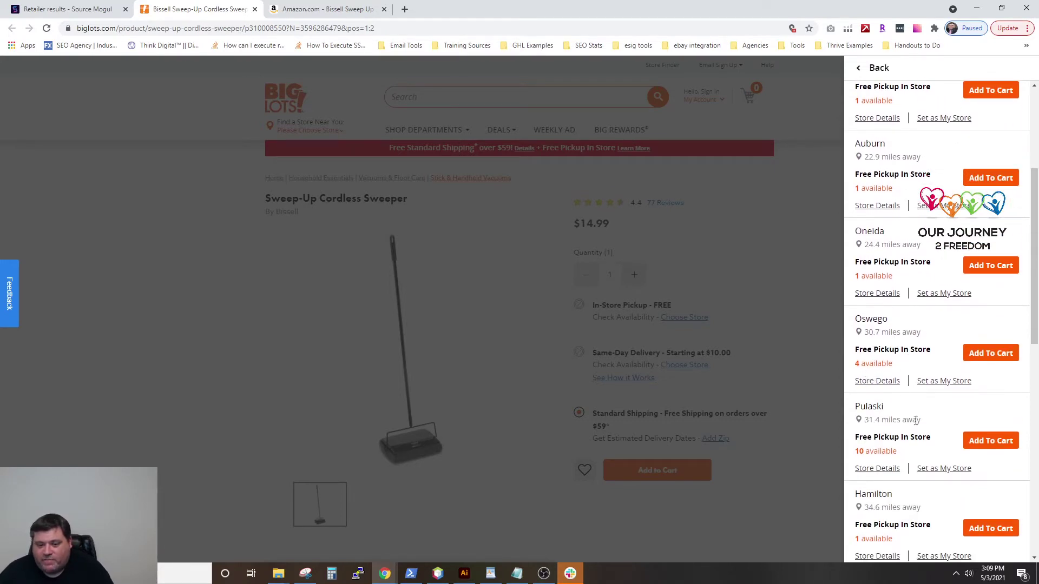
pyautogui.scroll(-1, 892, 395)
pyautogui.moveTo(865, 367); pyautogui.dragTo(888, 367)
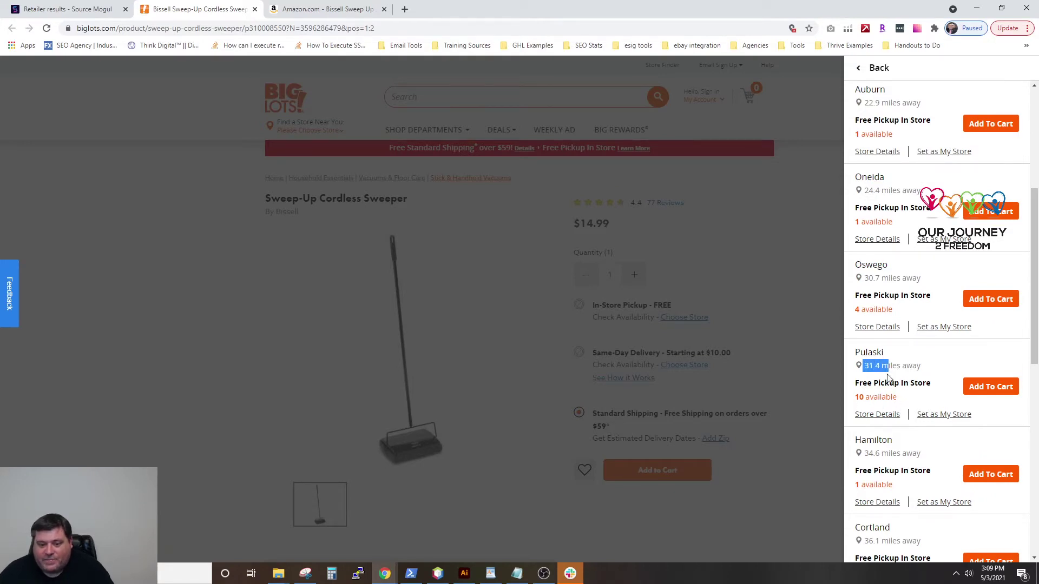
pyautogui.scroll(-2, 897, 380)
pyautogui.scroll(-1, 902, 356)
pyautogui.scroll(-2, 906, 362)
pyautogui.scroll(5, 910, 354)
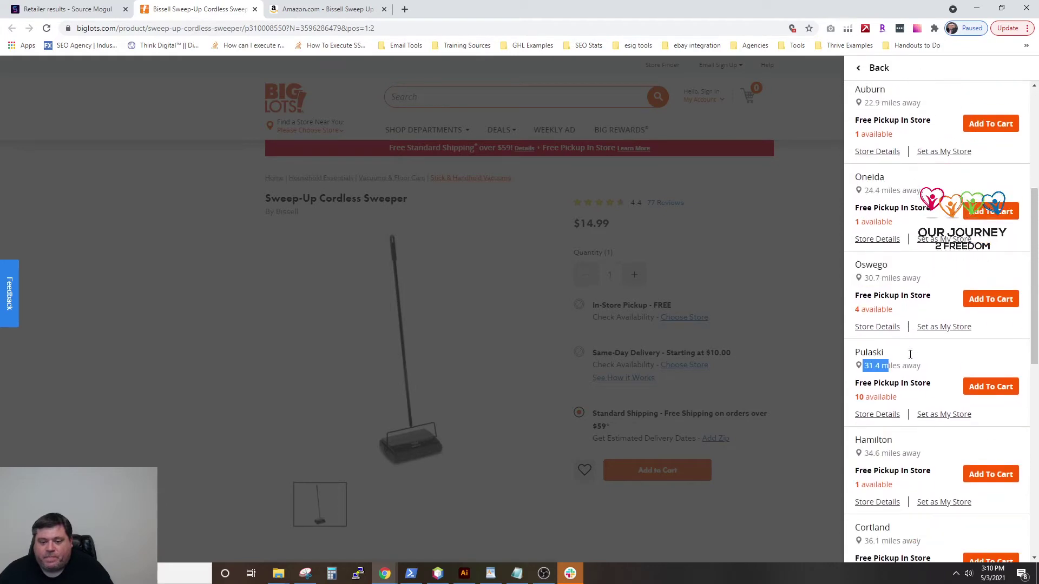
pyautogui.scroll(5, 910, 354)
pyautogui.click(881, 70)
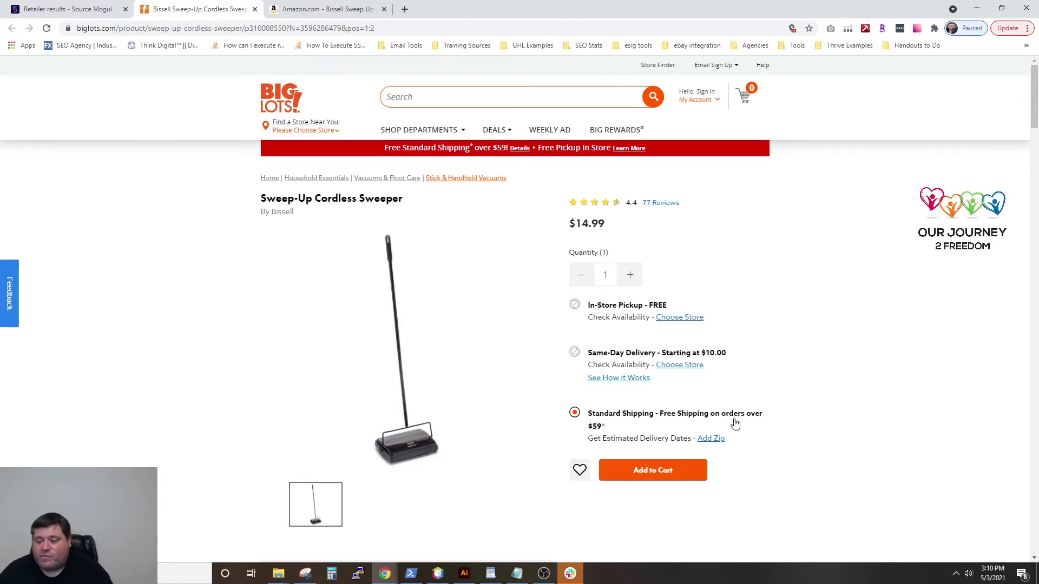
# - Switch to the sweeper's Amazon listing, count the sellers' stock and review the quantities and prices per seller
pyautogui.click(285, 15)
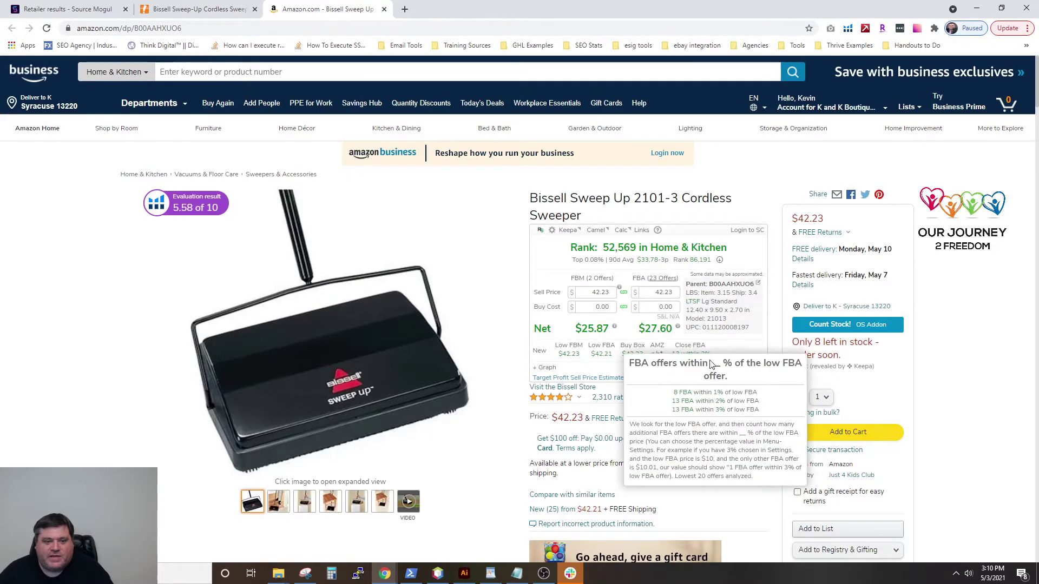
pyautogui.scroll(-1, 670, 311)
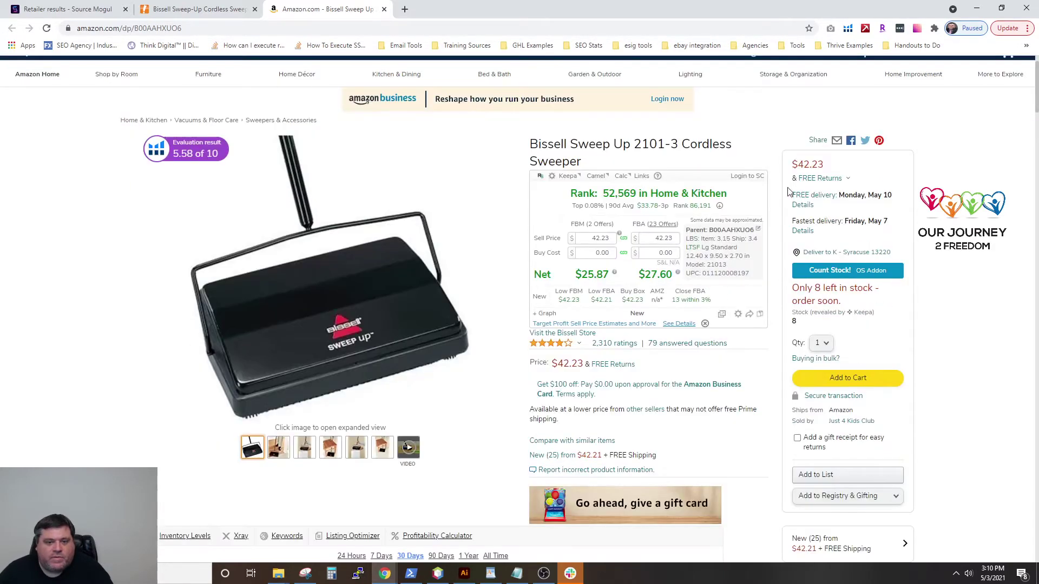
pyautogui.click(852, 271)
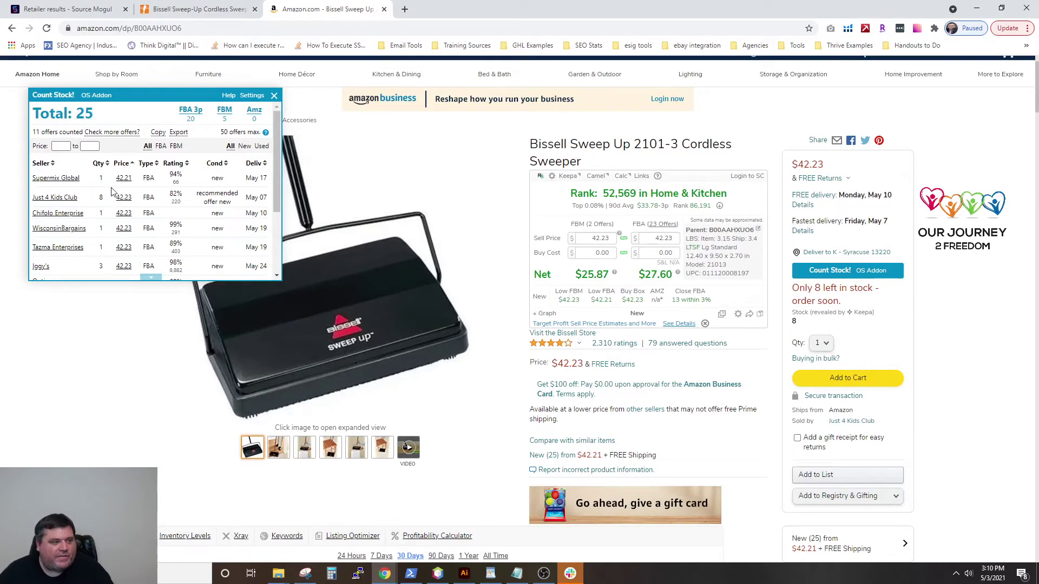
pyautogui.scroll(-5, 99, 270)
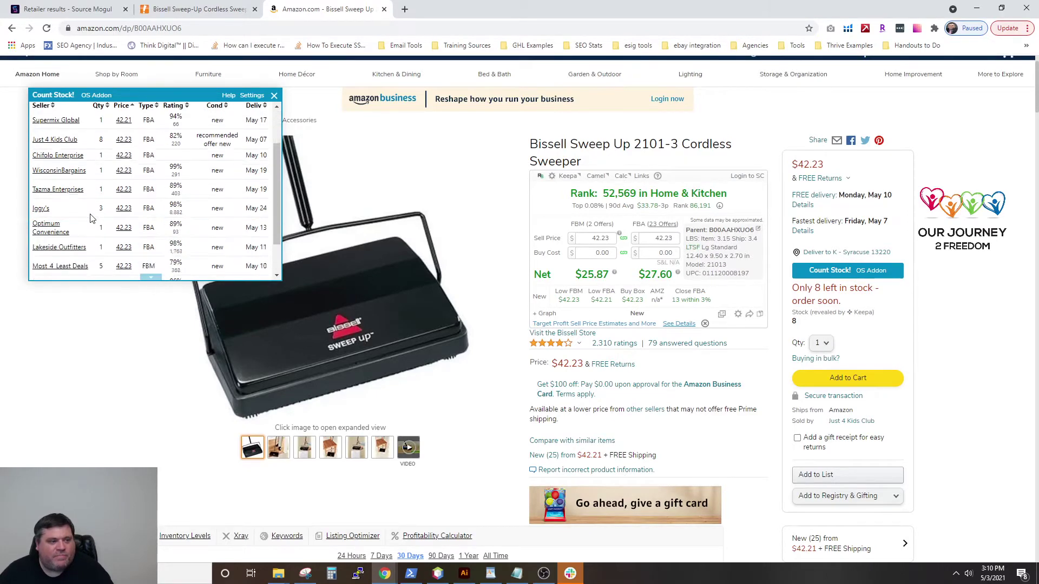
# - Go over the stock quantity held by each seller once more, and close the stock count
pyautogui.scroll(2, 115, 254)
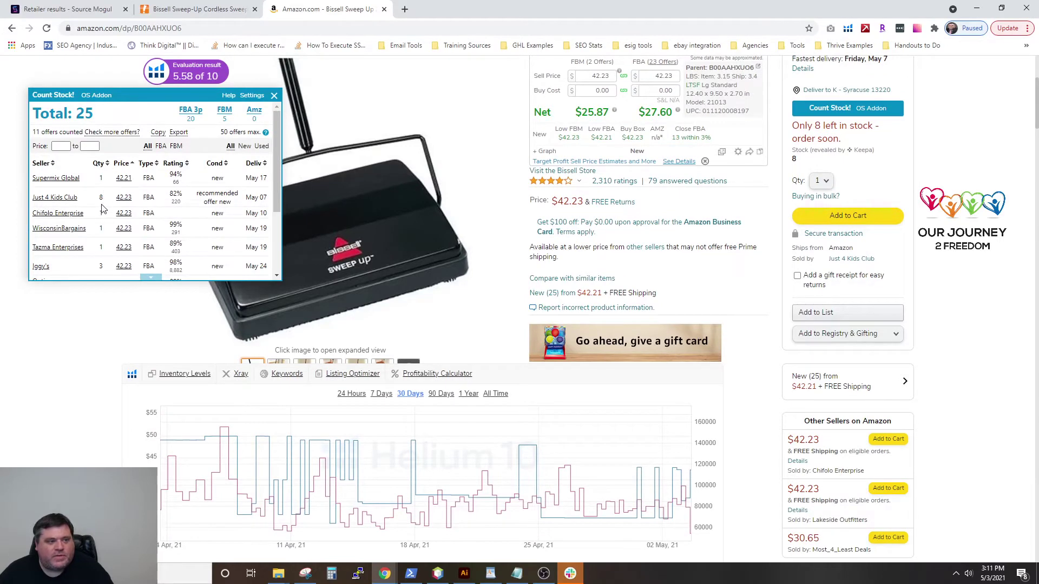
pyautogui.scroll(-3, 104, 208)
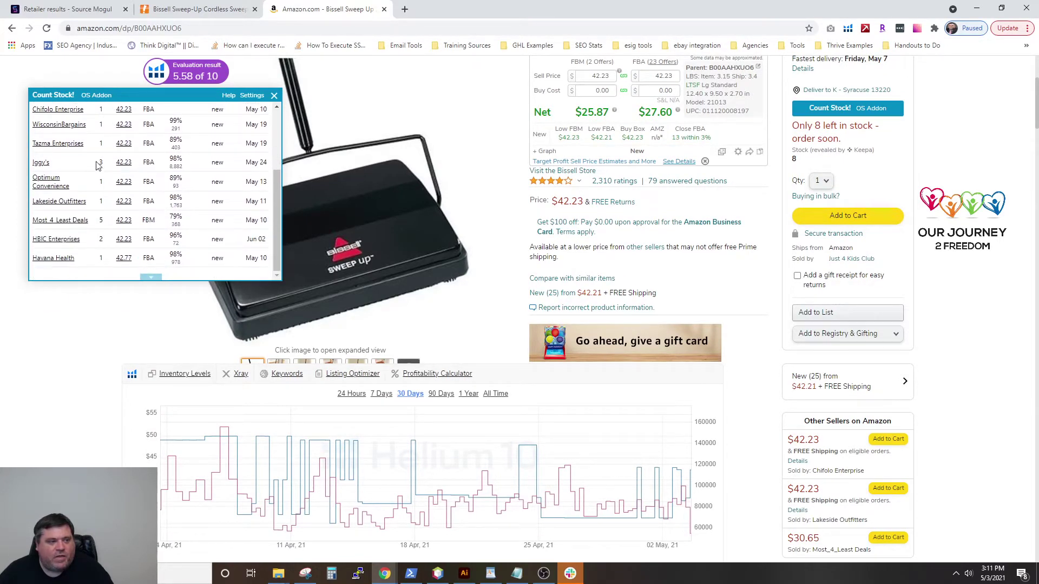
pyautogui.scroll(3, 108, 208)
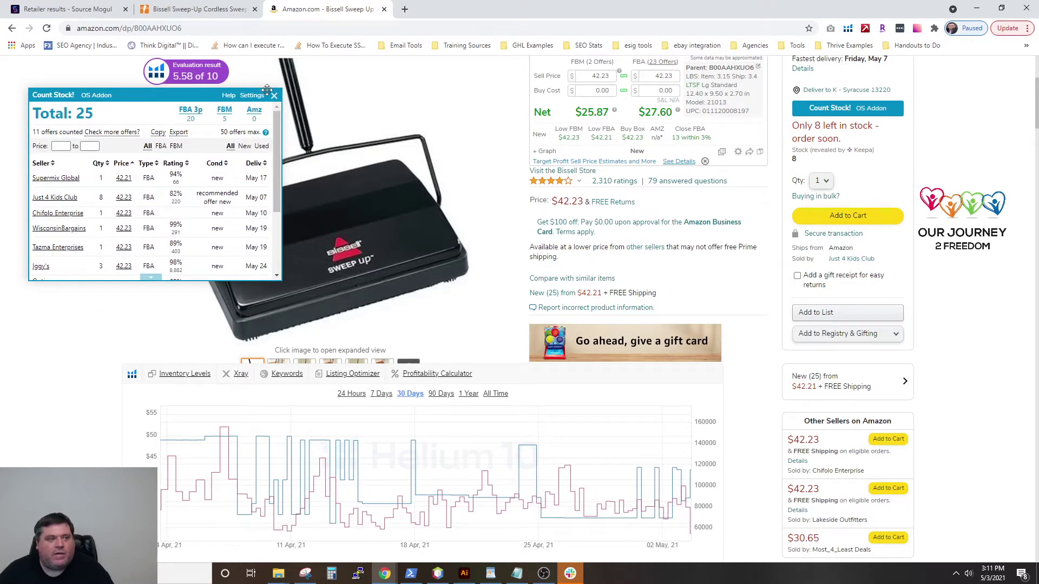
# - Examine the sweeper's price, sales rank and offer count history graphs over the past year
pyautogui.scroll(-3, 747, 271)
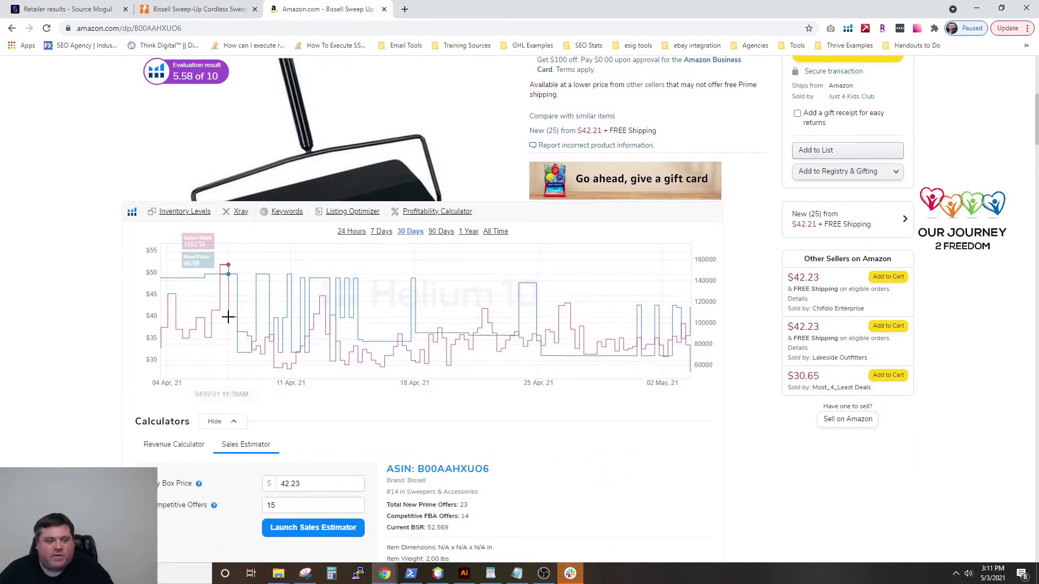
pyautogui.scroll(-4, 662, 401)
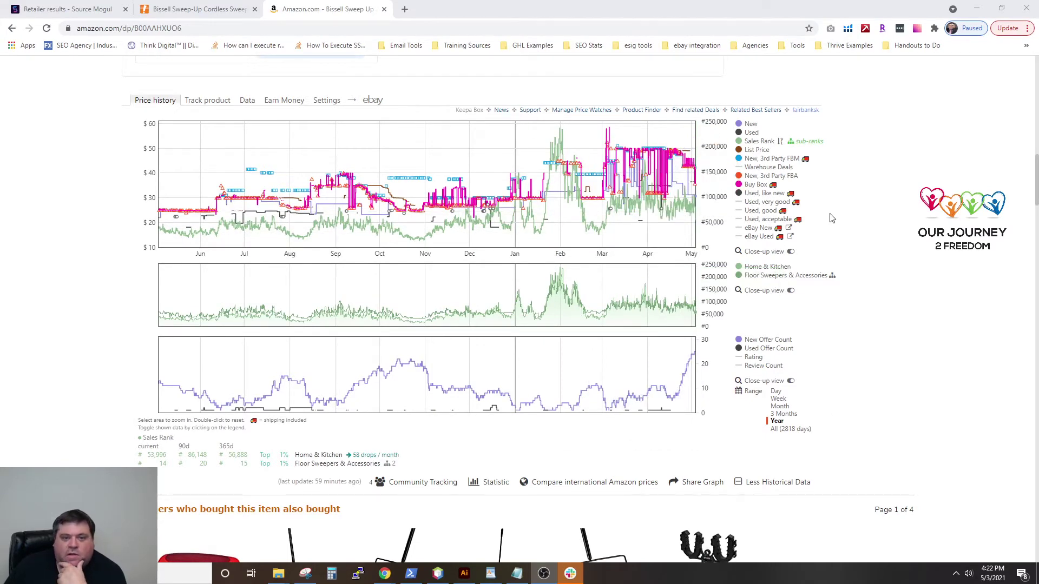
pyautogui.scroll(-2, 890, 322)
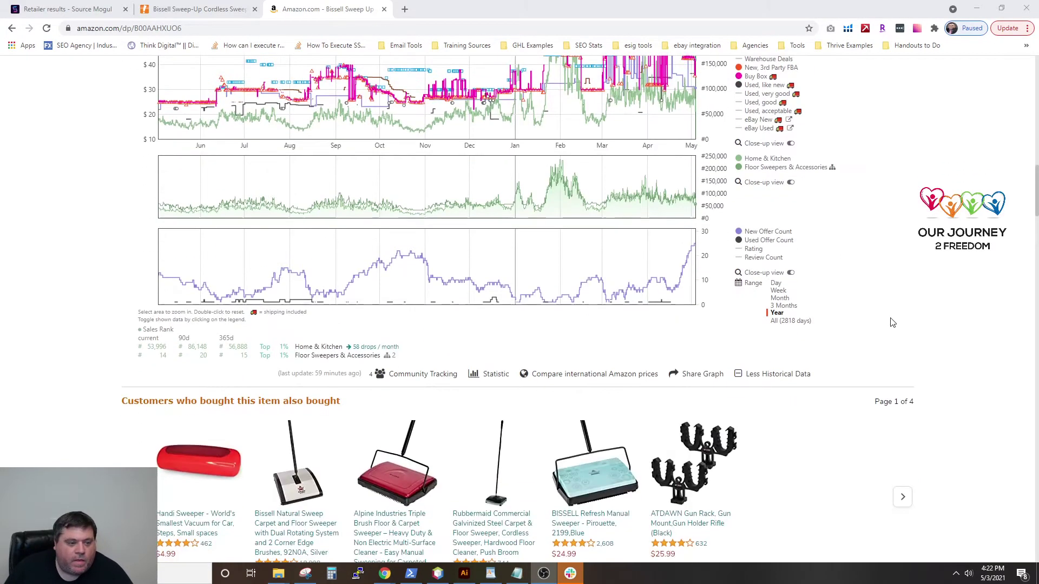
pyautogui.scroll(7, 890, 298)
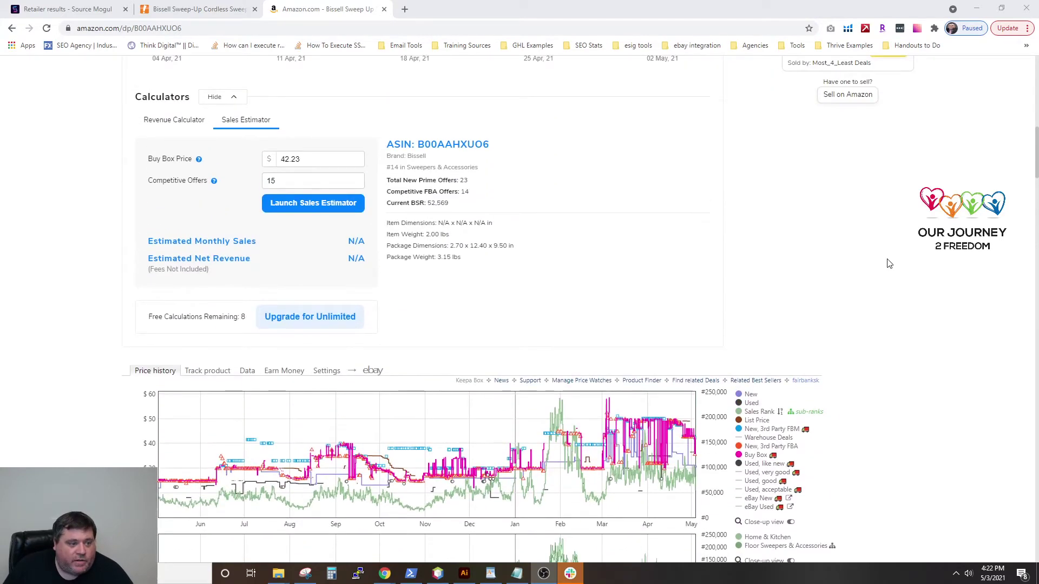
pyautogui.scroll(9, 890, 263)
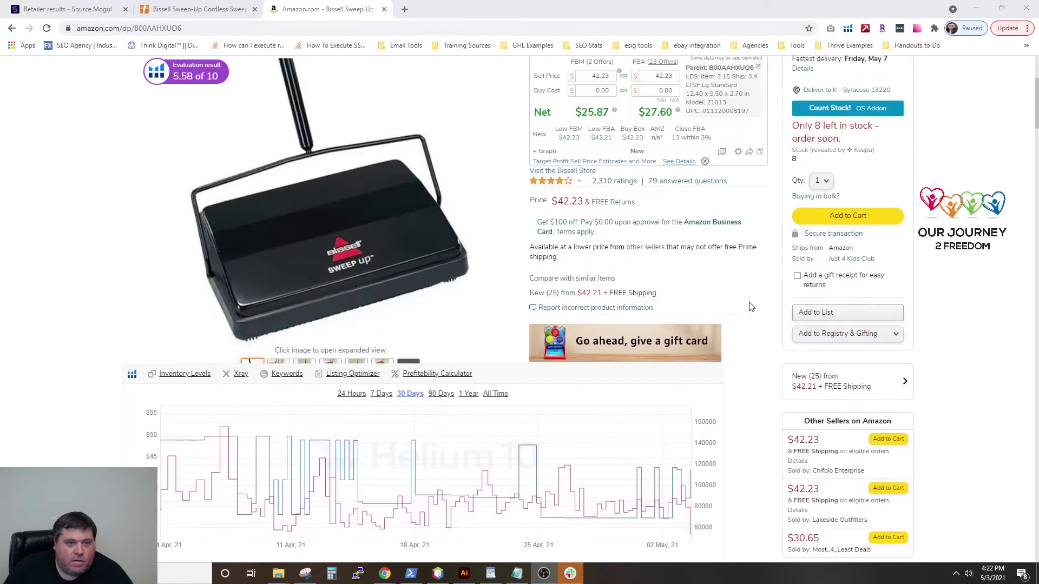
pyautogui.scroll(2, 750, 307)
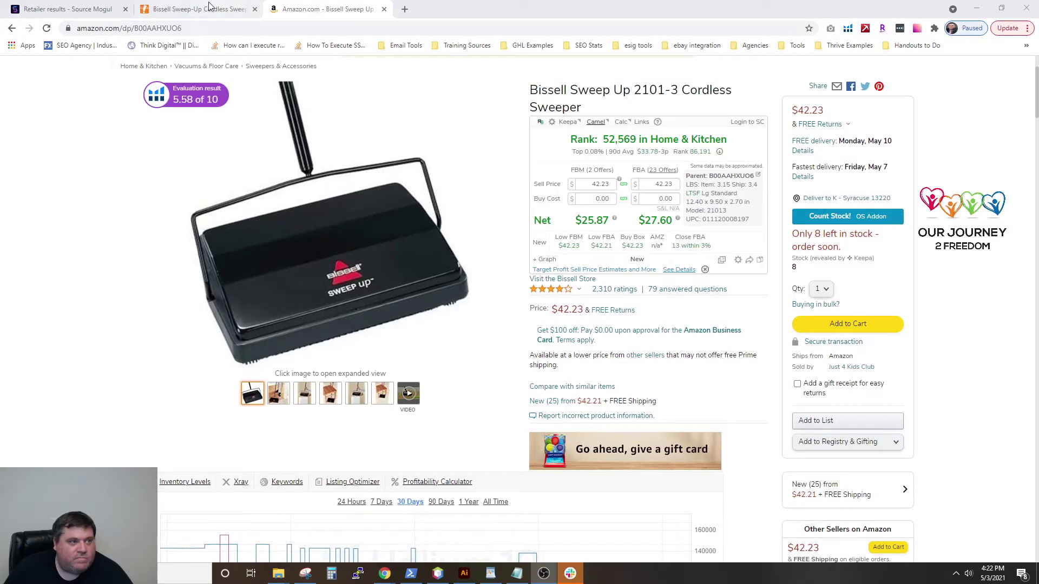
# - Check the sweeper's price at Big Lots and set the buy cost to 14.99 in the Amazon listing's profit calculator
pyautogui.click(185, 10)
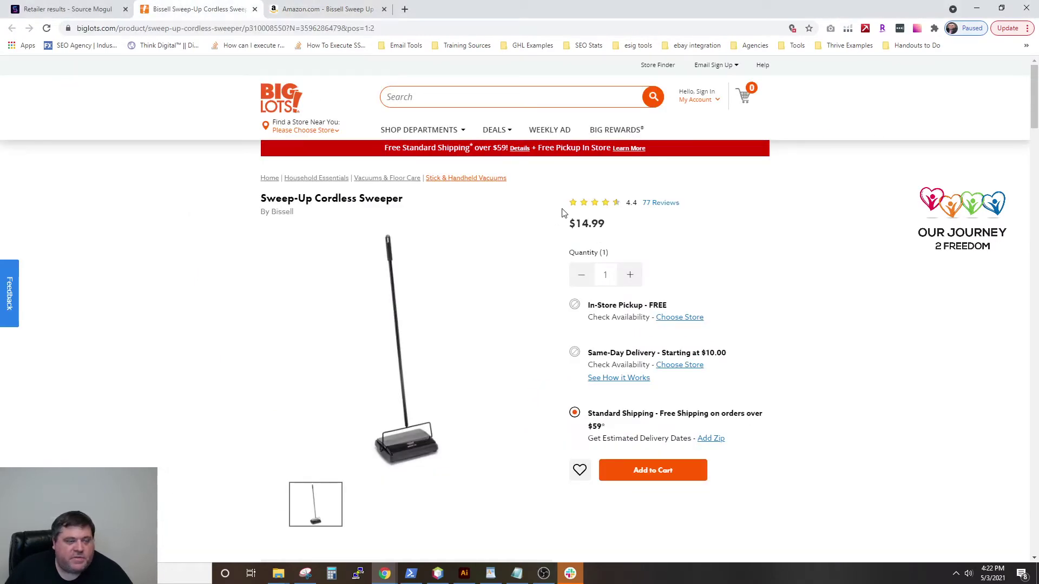
pyautogui.click(305, 8)
pyautogui.click(678, 199)
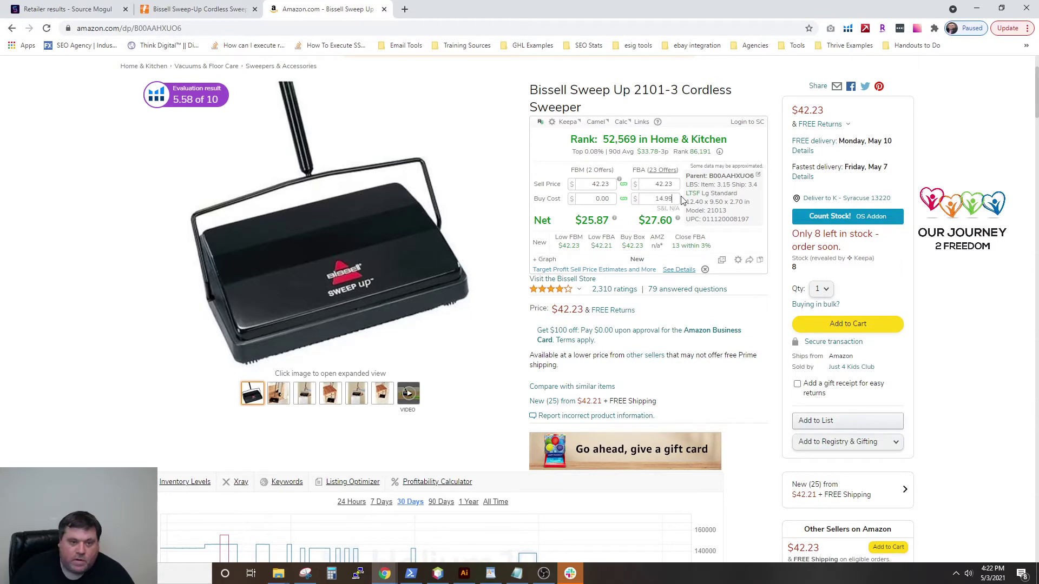
pyautogui.press('Return')
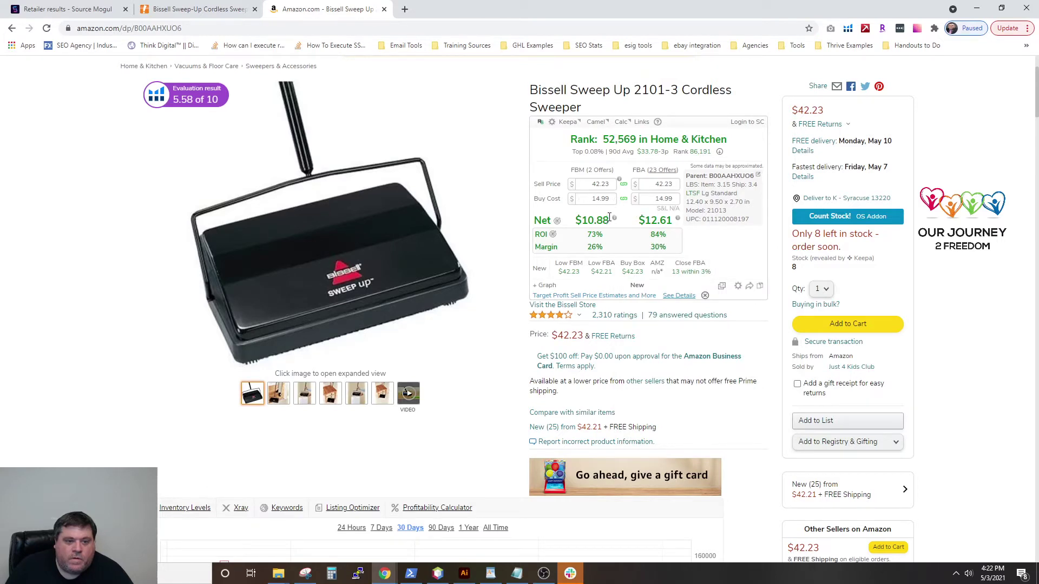
# - Compare the sweeper's net profit, ROI and margin for FBM and FBA, and view the breakdown of its offers
pyautogui.moveTo(614, 220)
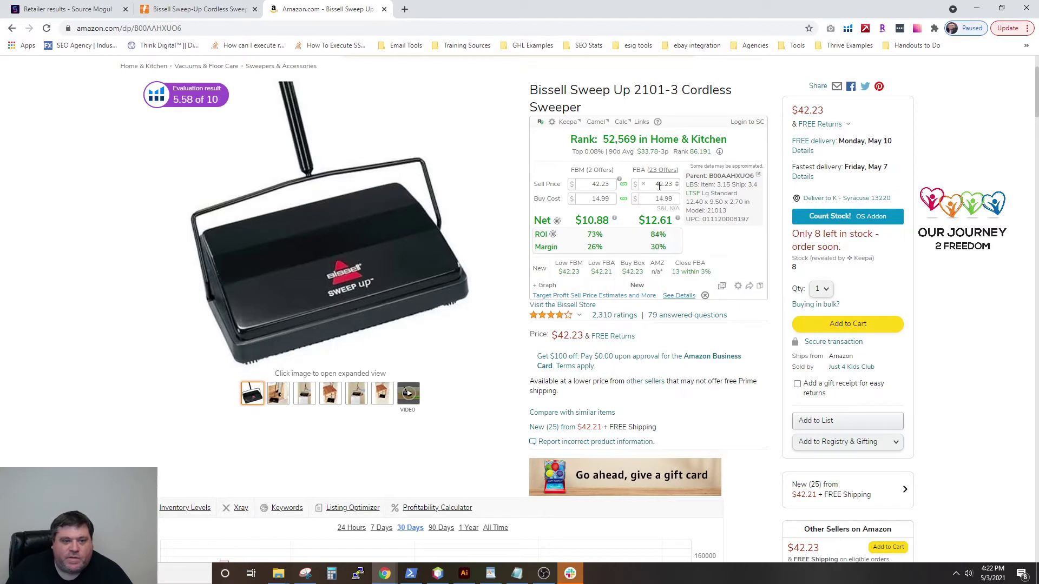
pyautogui.moveTo(604, 139); pyautogui.dragTo(636, 169)
pyautogui.moveTo(631, 168)
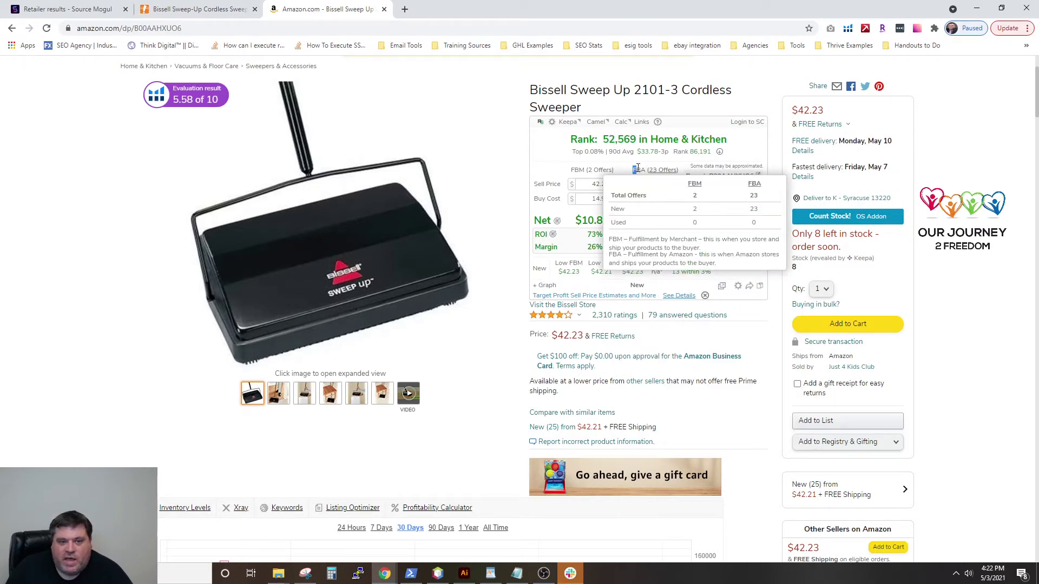
pyautogui.click(549, 168)
pyautogui.moveTo(576, 185)
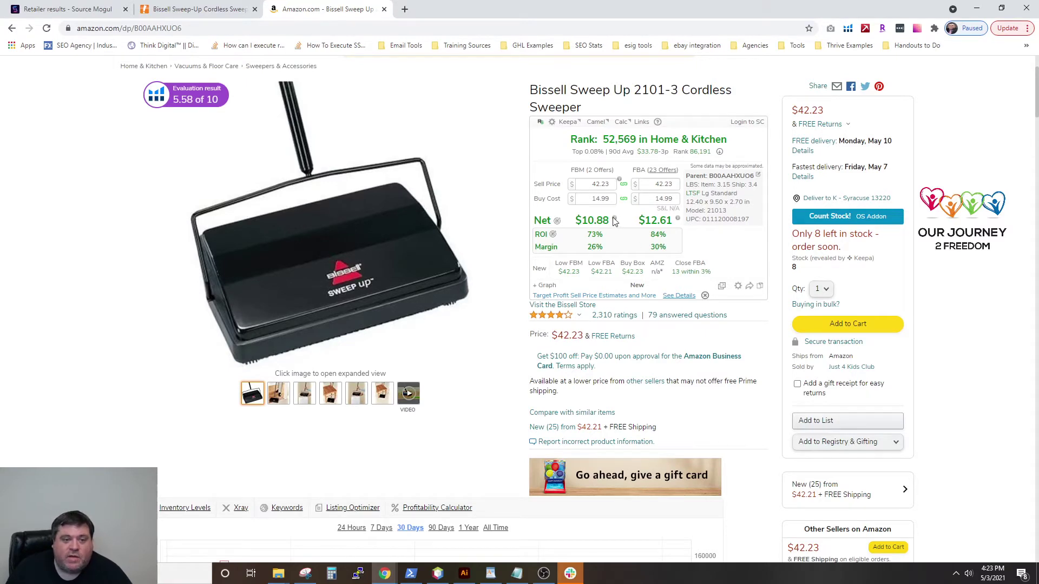
pyautogui.moveTo(615, 222)
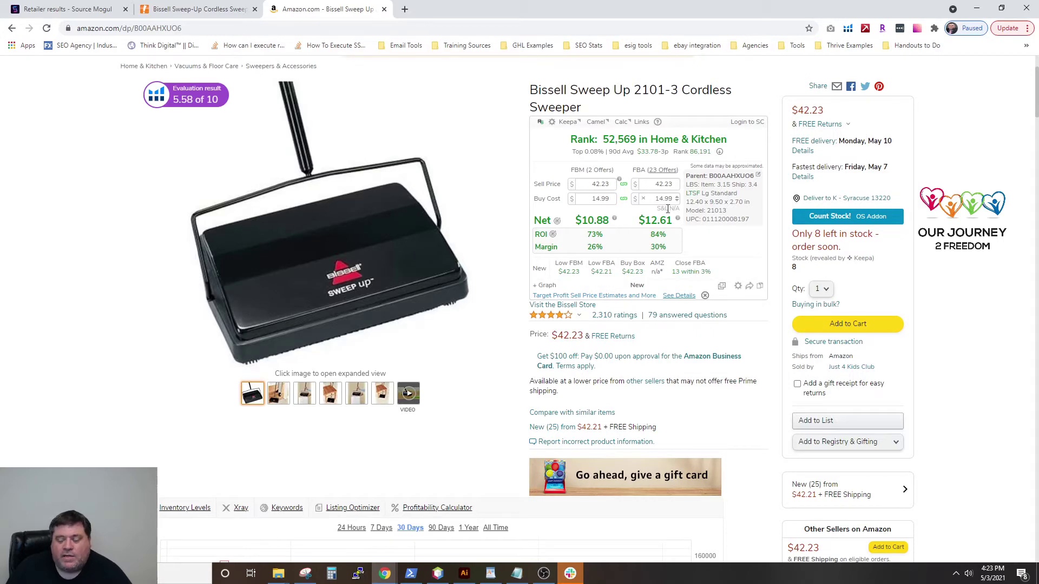
pyautogui.scroll(2, 425, 206)
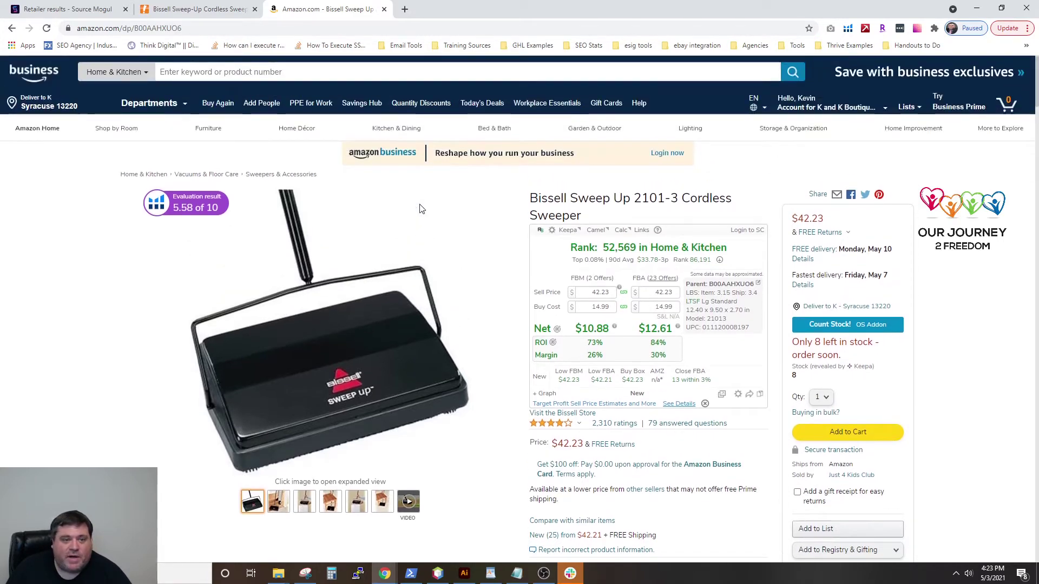
pyautogui.scroll(-3, 420, 209)
pyautogui.scroll(-2, 420, 209)
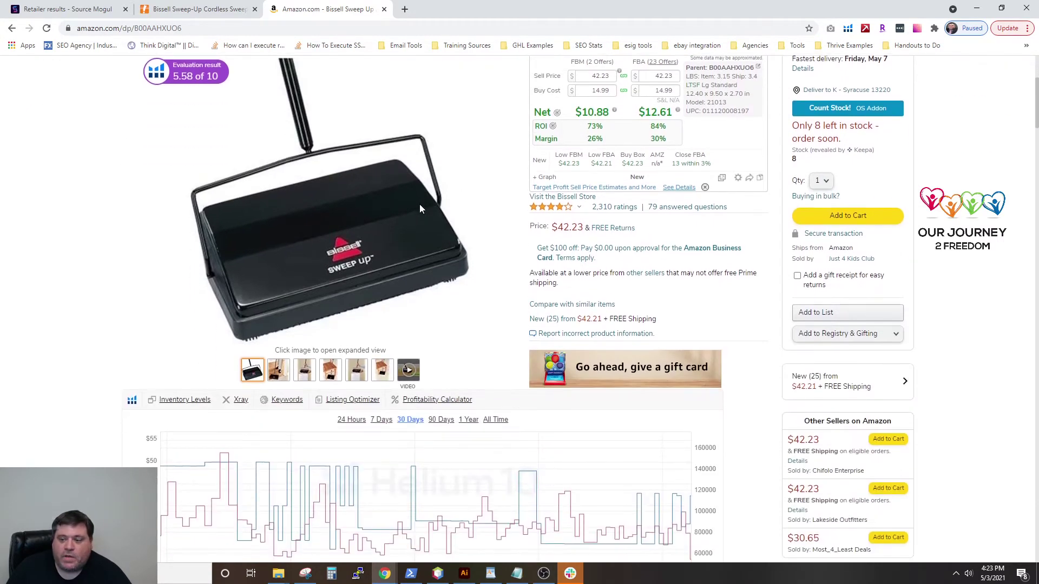
# - Close the sweeper's Amazon and Big Lots pages and open both store listings of the Fisher-Price Smart Stages Puppy in new tabs
pyautogui.click(384, 9)
pyautogui.click(254, 9)
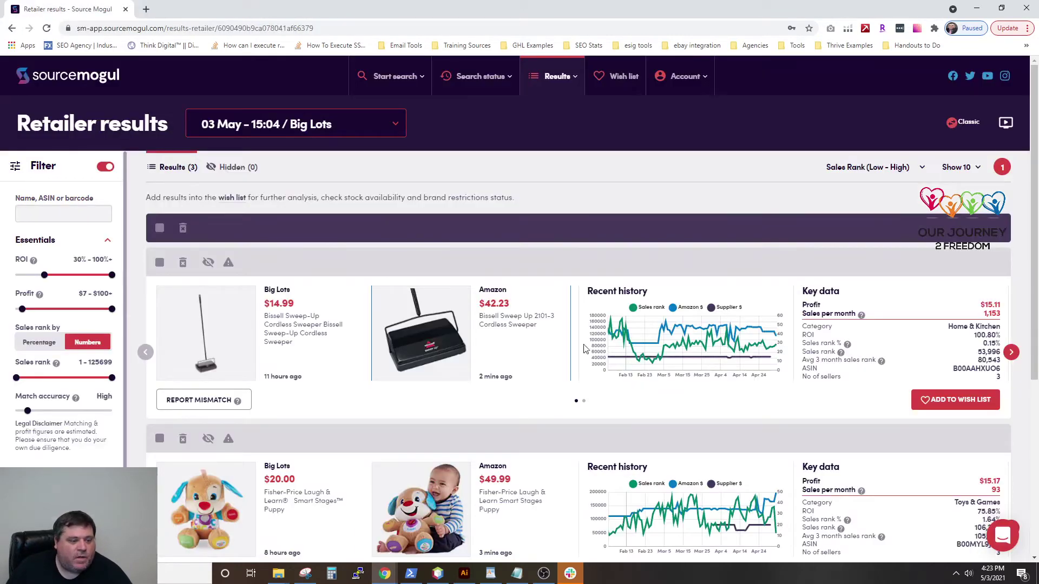
pyautogui.scroll(-4, 602, 351)
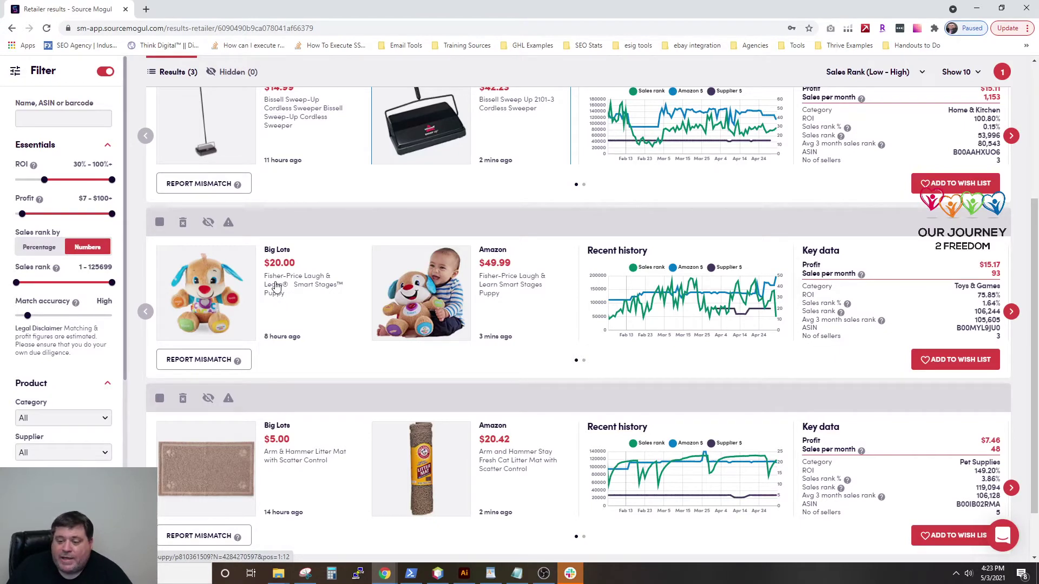
pyautogui.rightClick(276, 285)
pyautogui.click(299, 293)
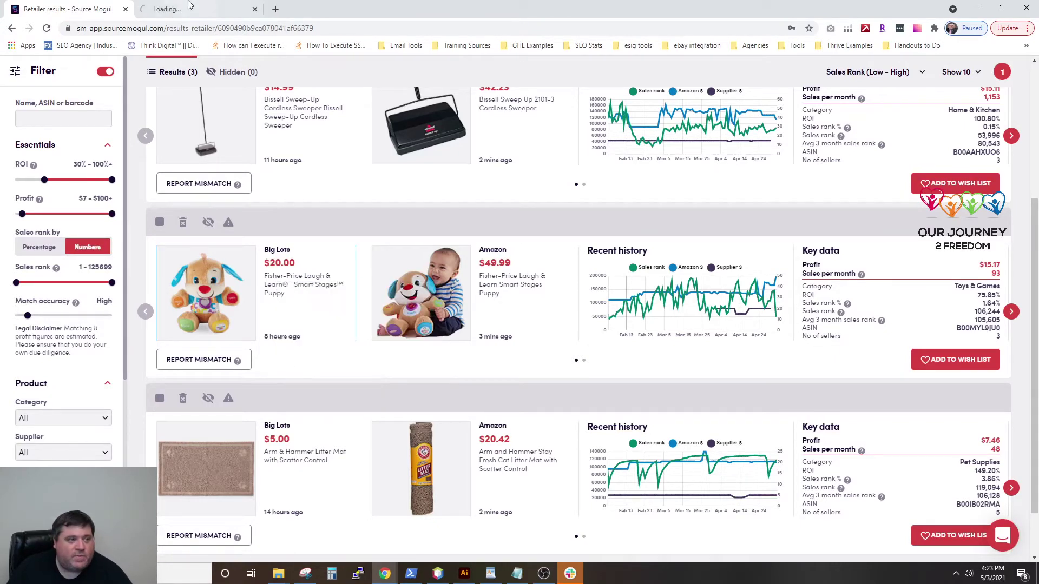
pyautogui.rightClick(484, 282)
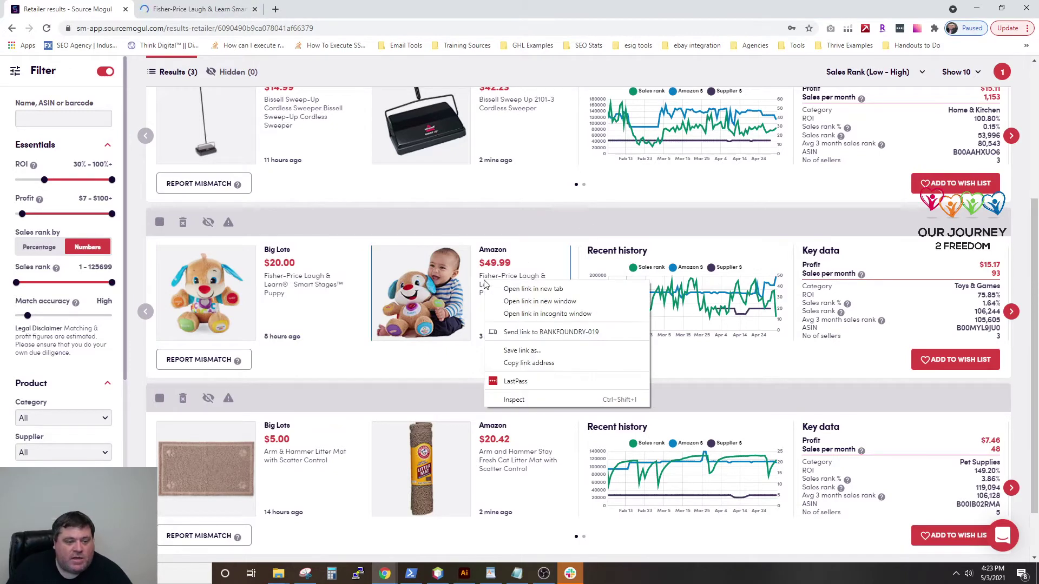
pyautogui.click(530, 290)
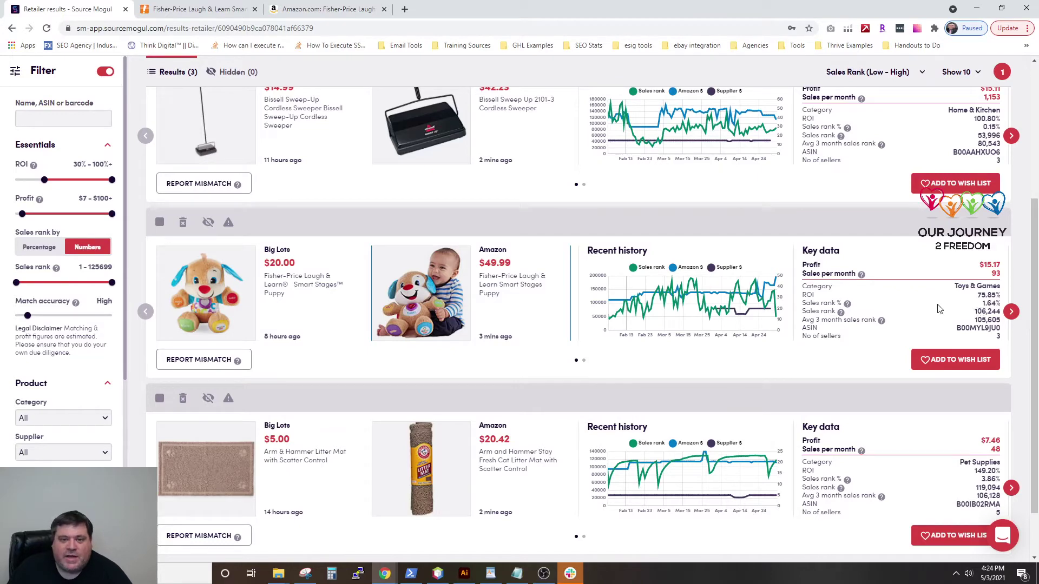
# - On the puppy's Big Lots page, search for in-store pickup locations near the suggested ZIP code
pyautogui.click(199, 9)
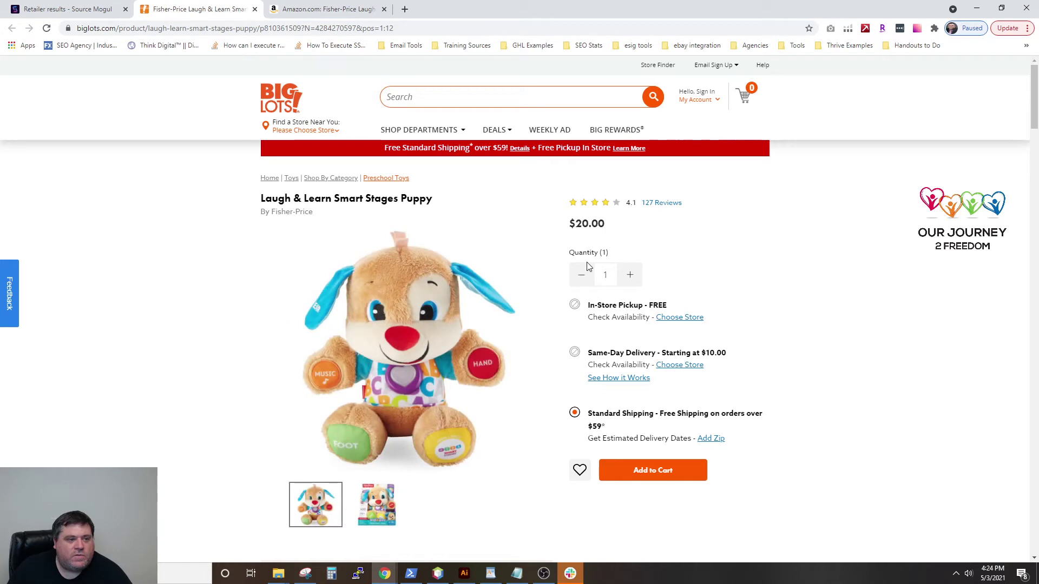
pyautogui.click(671, 319)
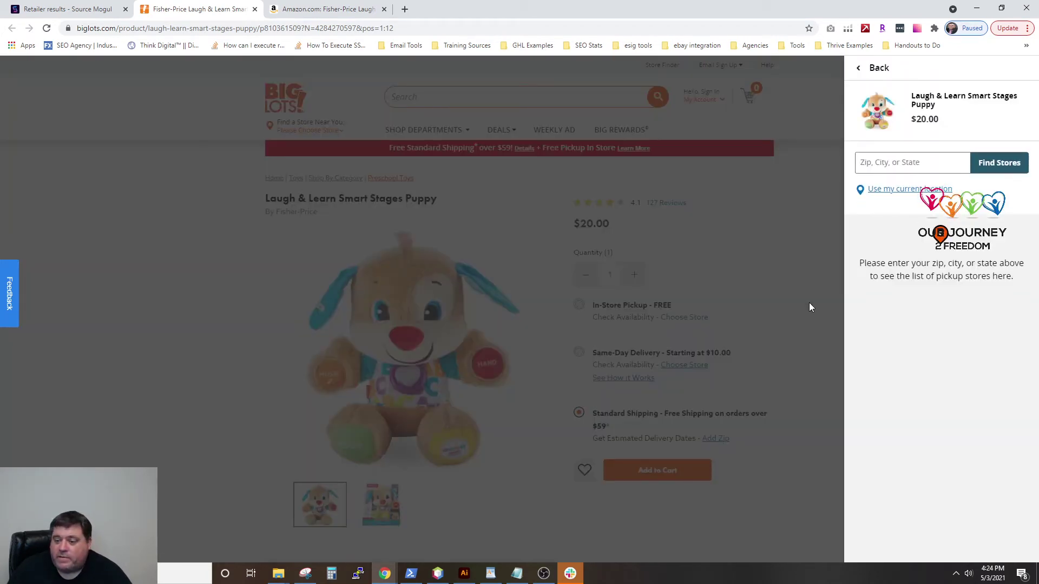
pyautogui.click(894, 164)
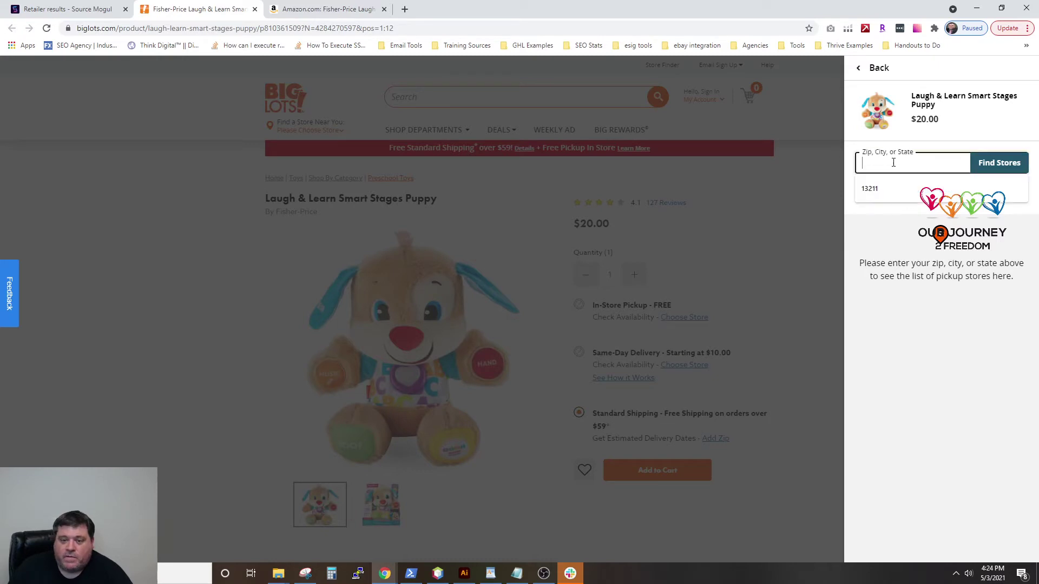
pyautogui.click(901, 190)
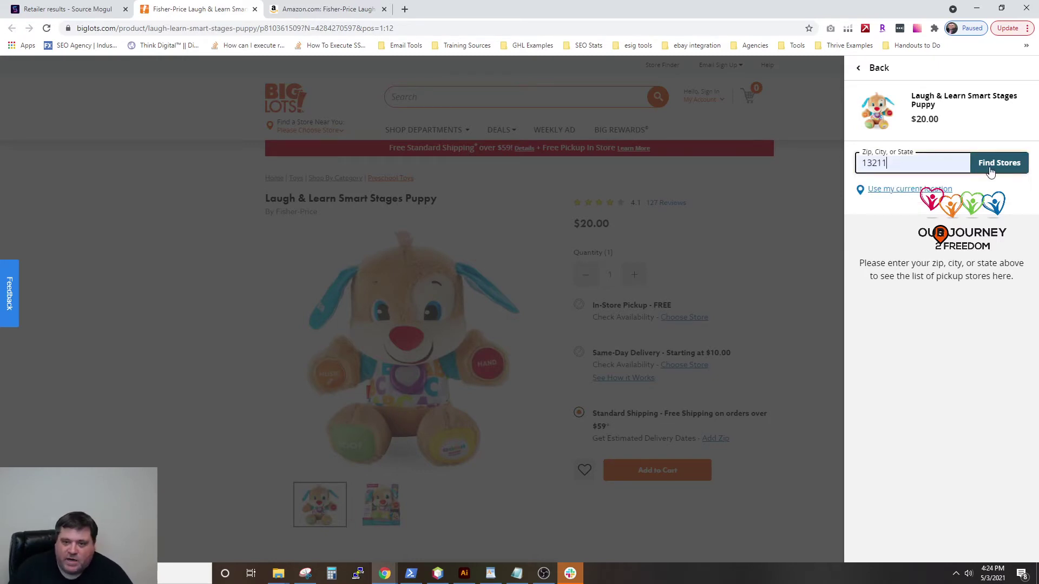
pyautogui.click(1000, 163)
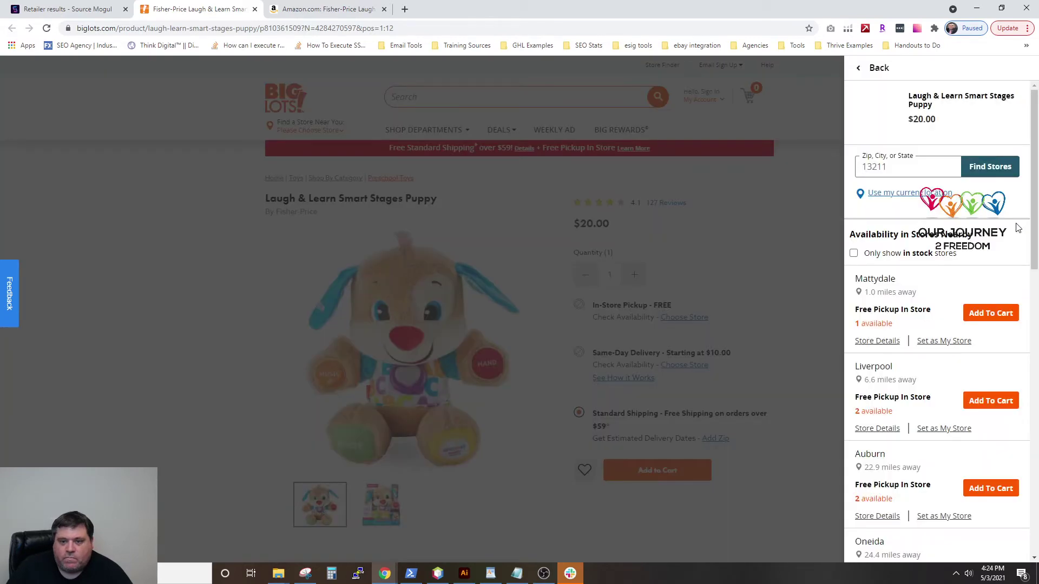
# - Examine how many puppies each nearby store has available and how far away it is, and return to the product page
pyautogui.scroll(-2, 951, 271)
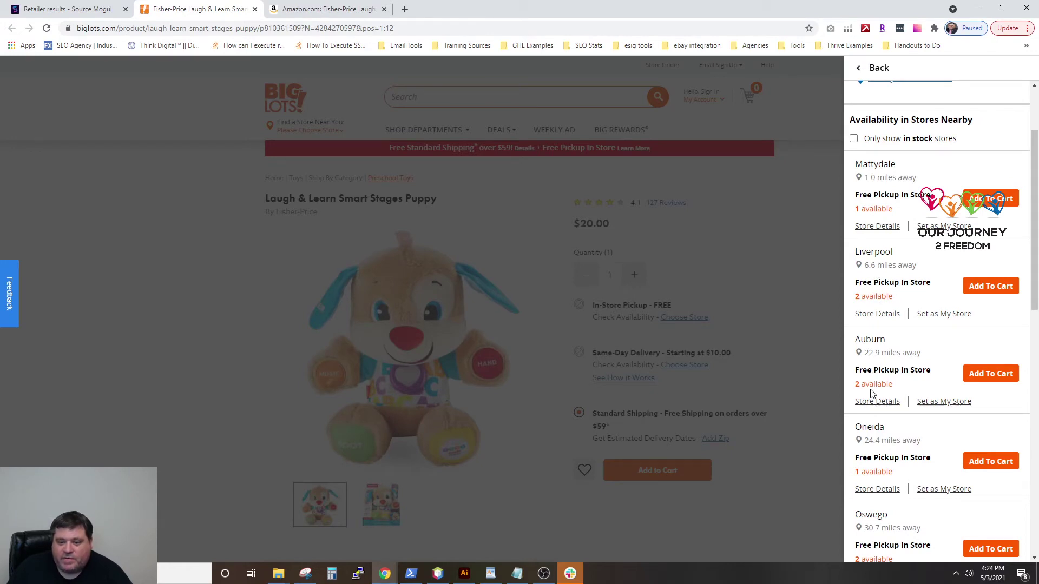
pyautogui.scroll(-1, 884, 355)
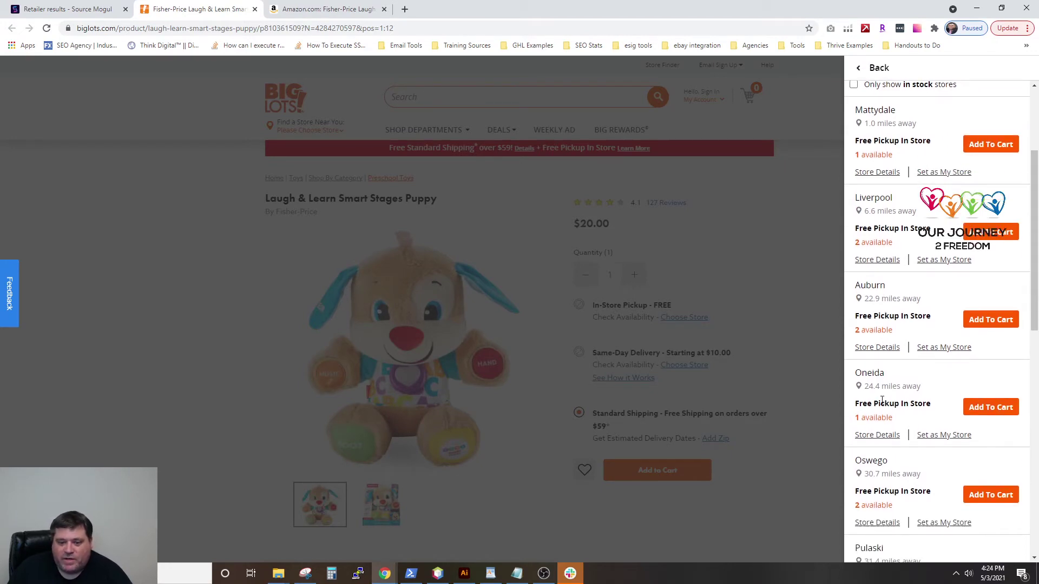
pyautogui.scroll(-6, 882, 400)
pyautogui.scroll(-3, 882, 403)
pyautogui.scroll(12, 913, 354)
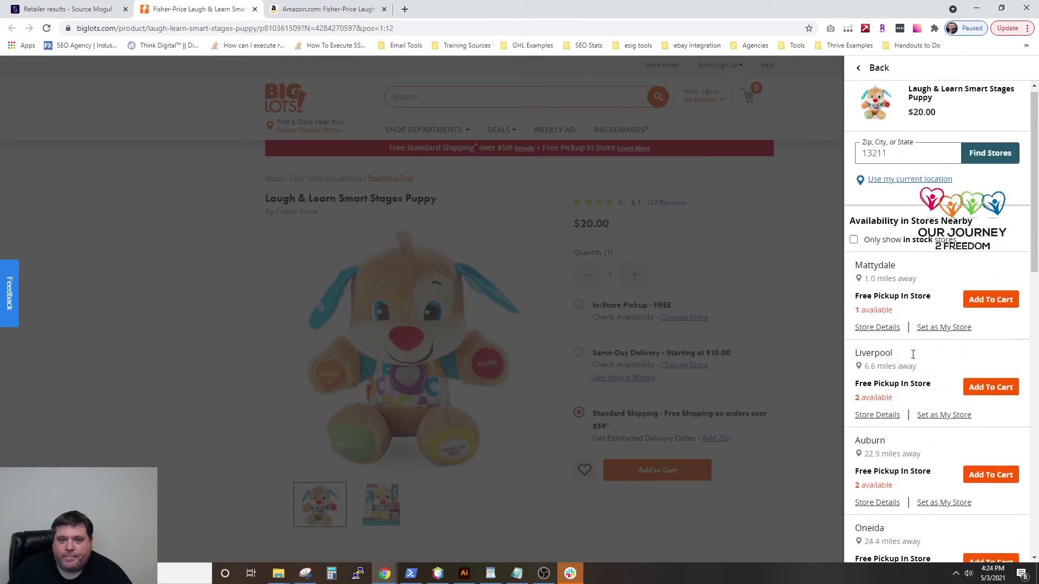
pyautogui.click(858, 69)
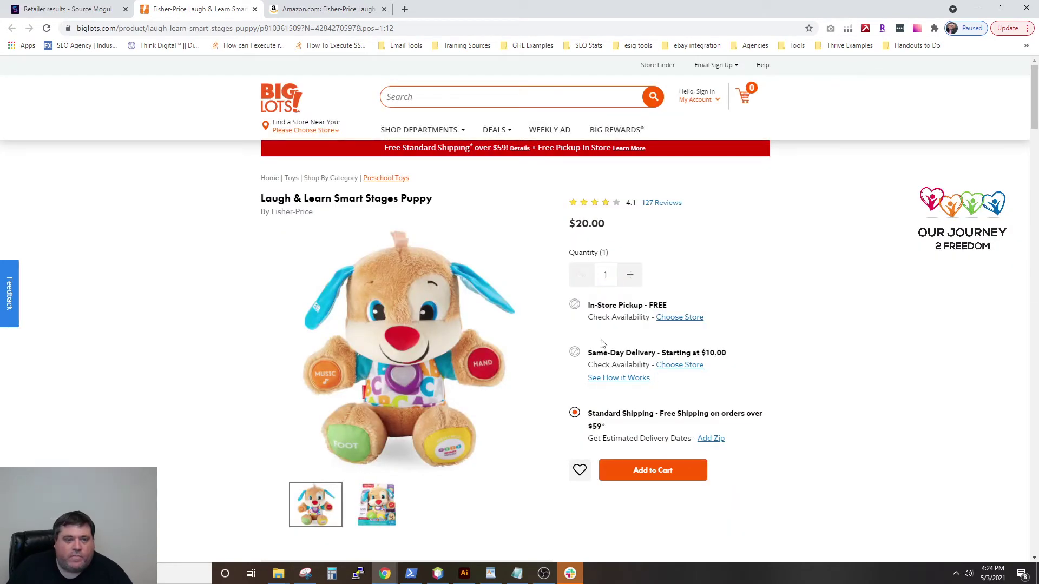
# - Return to the SourceMogul retailer results and review the matched Big Lots and Amazon products
pyautogui.click(92, 11)
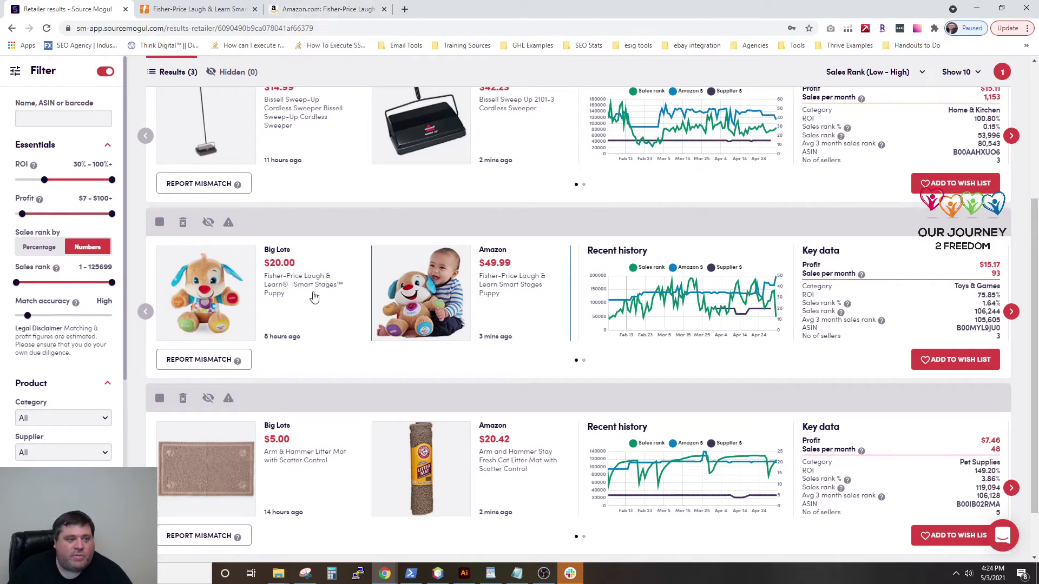
pyautogui.scroll(5, 379, 303)
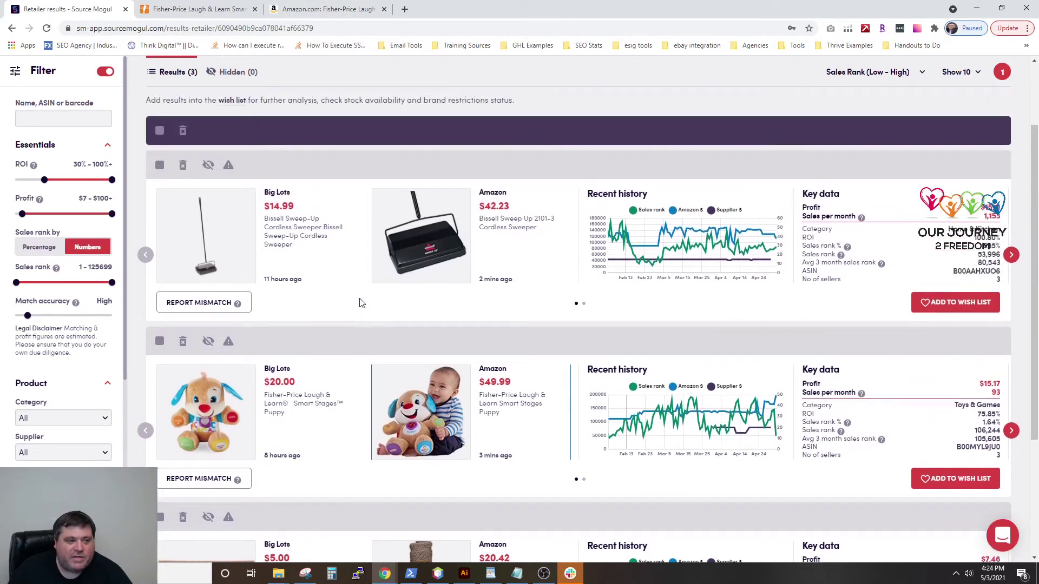
pyautogui.scroll(-3, 378, 281)
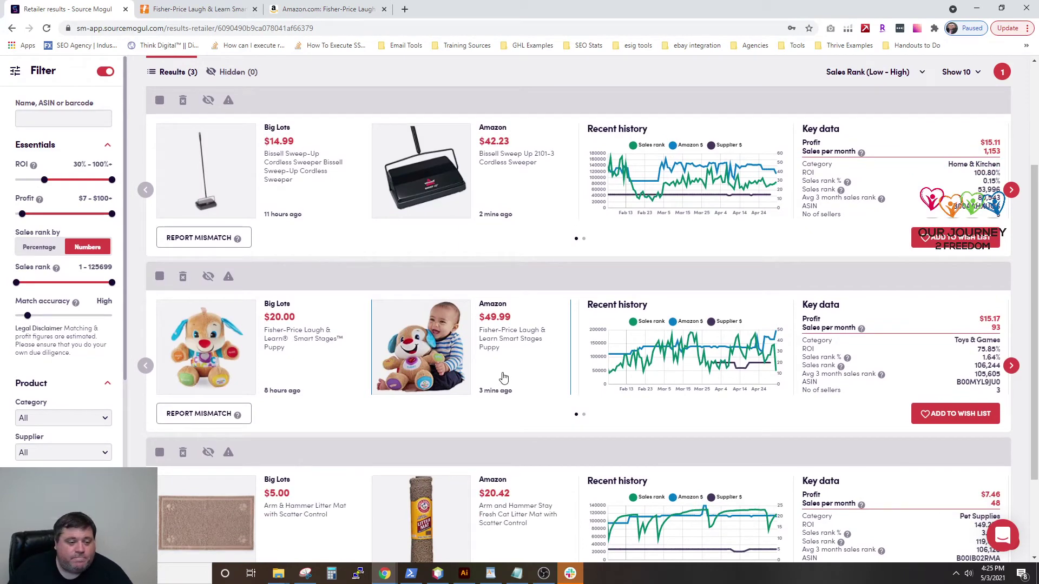
# - Compare the puppy's Big Lots and Amazon pages with its match in the SourceMogul results, ending on the Amazon page
pyautogui.click(190, 14)
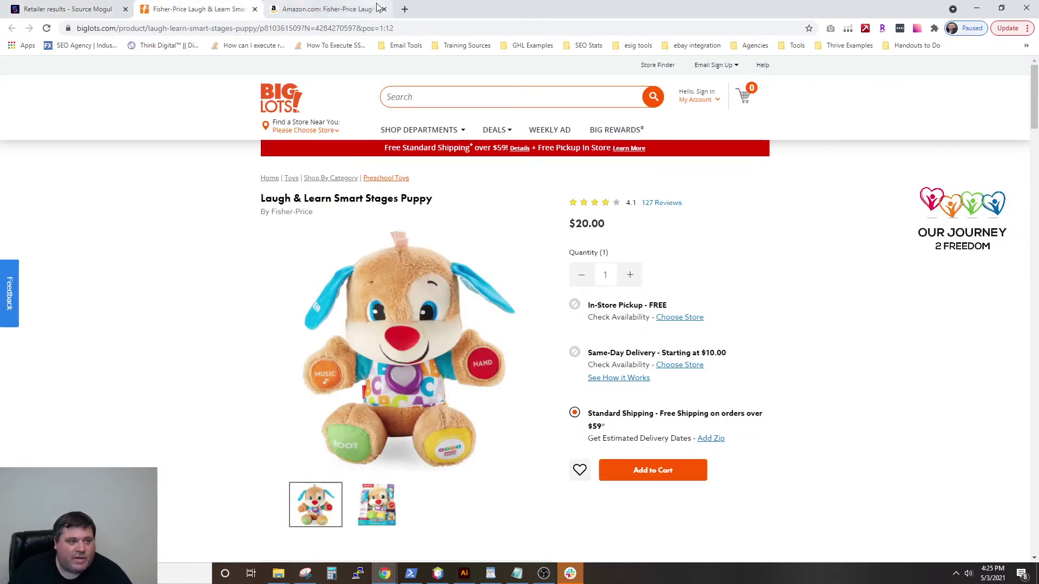
pyautogui.click(324, 9)
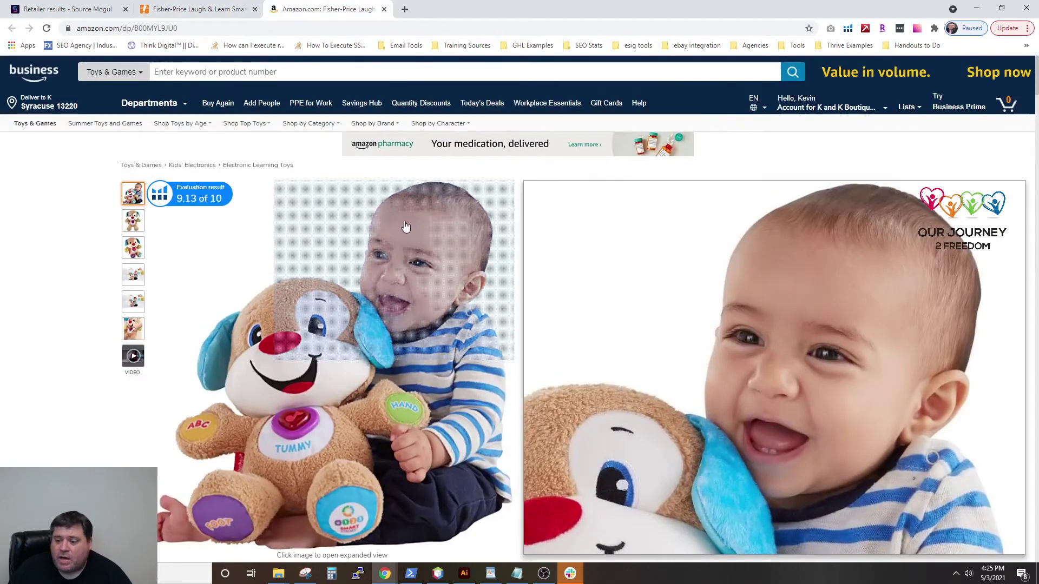
pyautogui.click(67, 7)
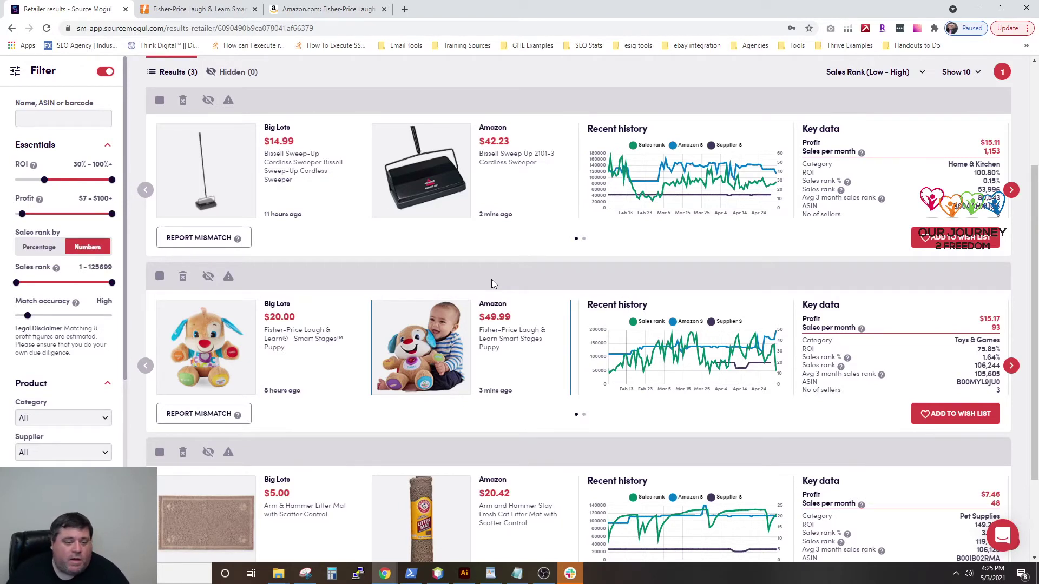
pyautogui.click(309, 12)
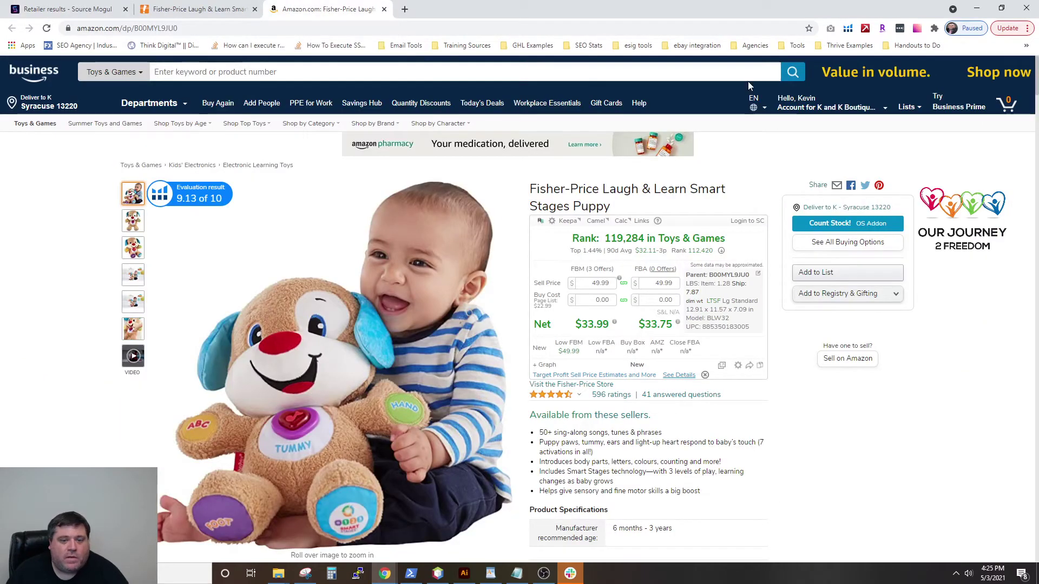
# - Set the puppy's buy cost to 20.00 in the profit calculator on its Amazon page and recalculate the profit
pyautogui.moveTo(303, 254)
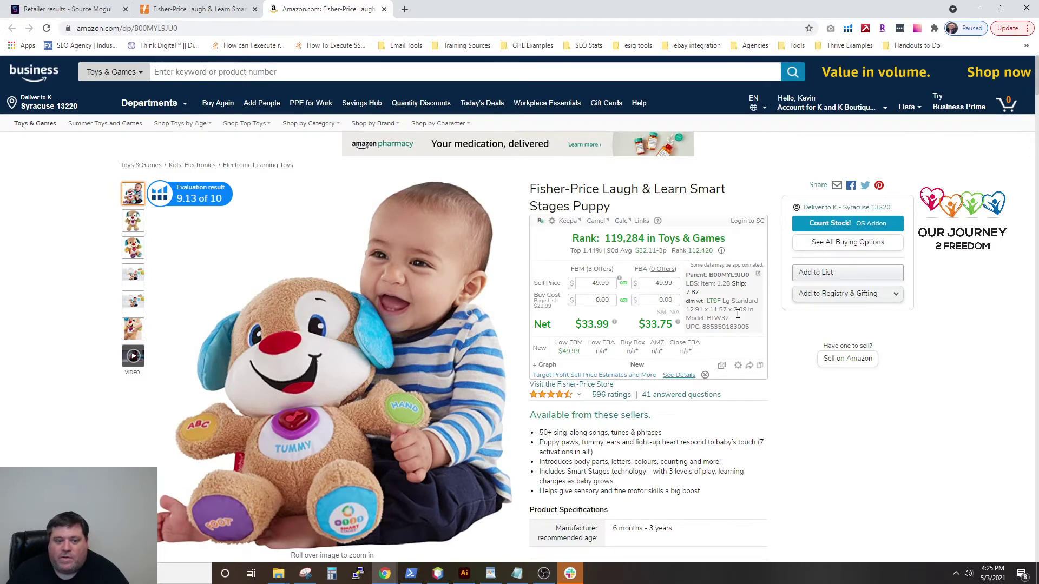
pyautogui.click(662, 300)
pyautogui.write('20')
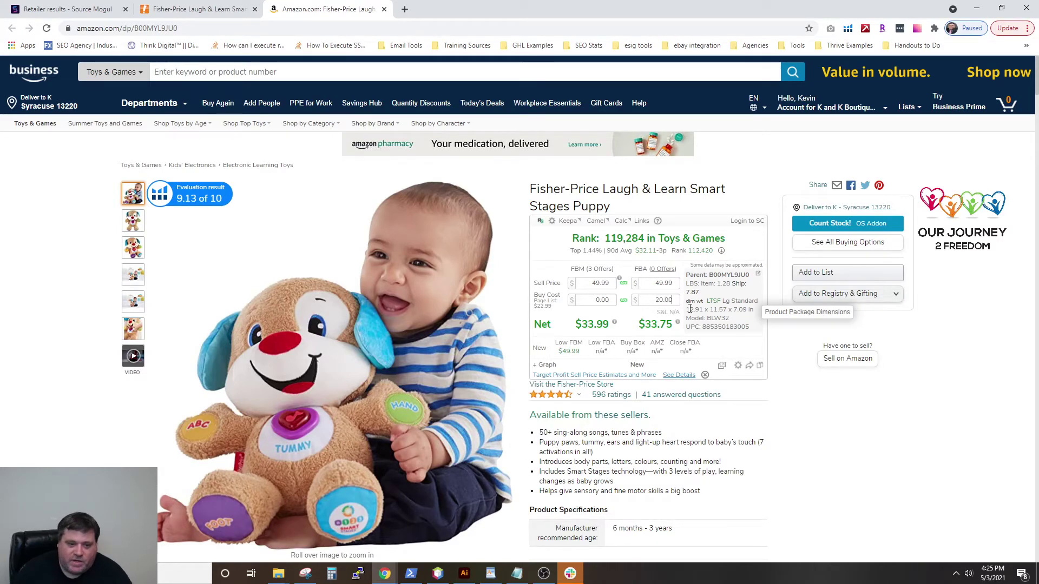
pyautogui.press('Return')
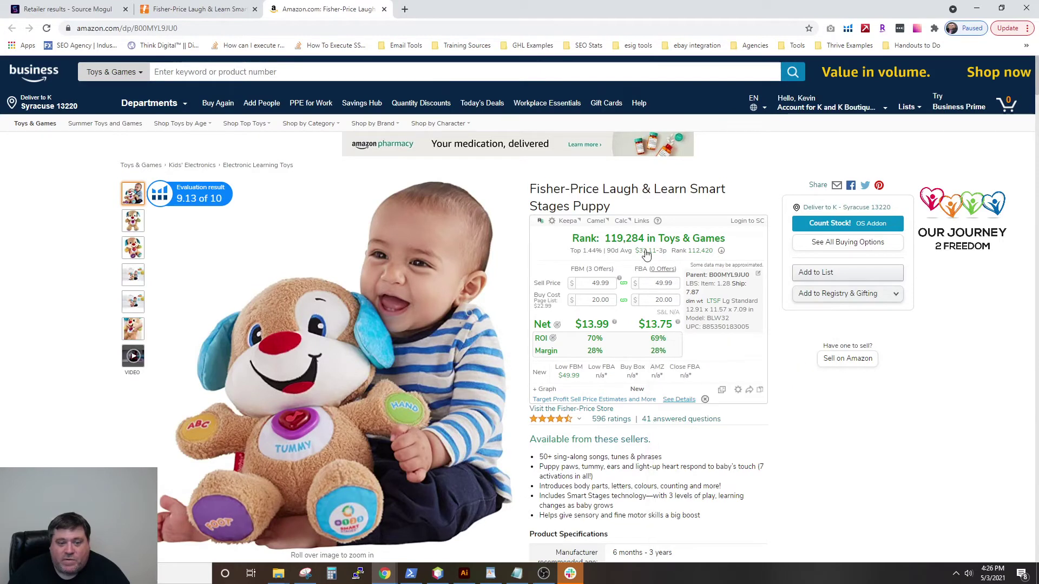
# - Test the puppy's profit at its 90-day average price by setting the sell price to 32.11
pyautogui.click(677, 284)
pyautogui.write('32.11')
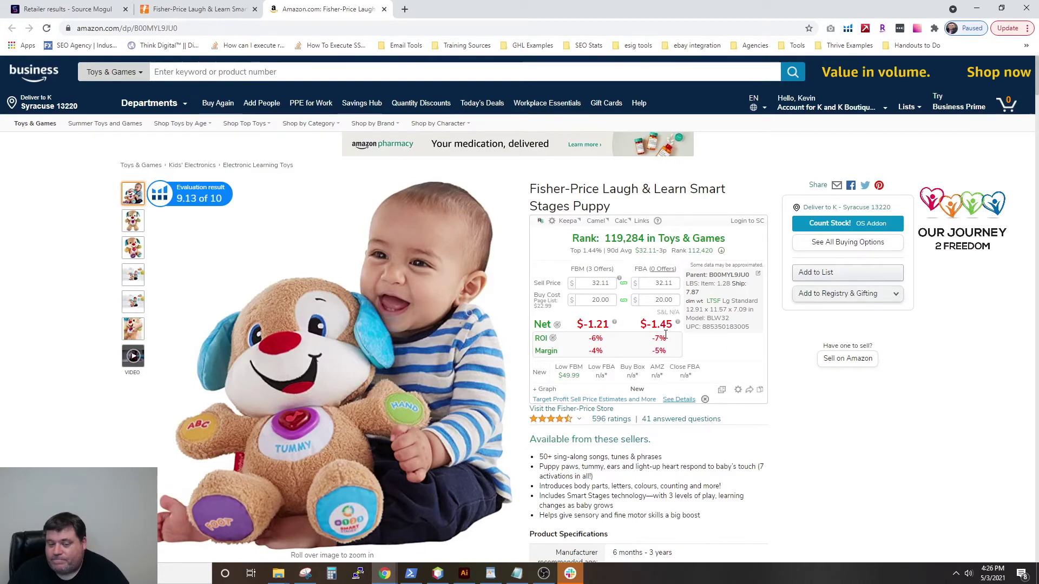
pyautogui.moveTo(654, 317)
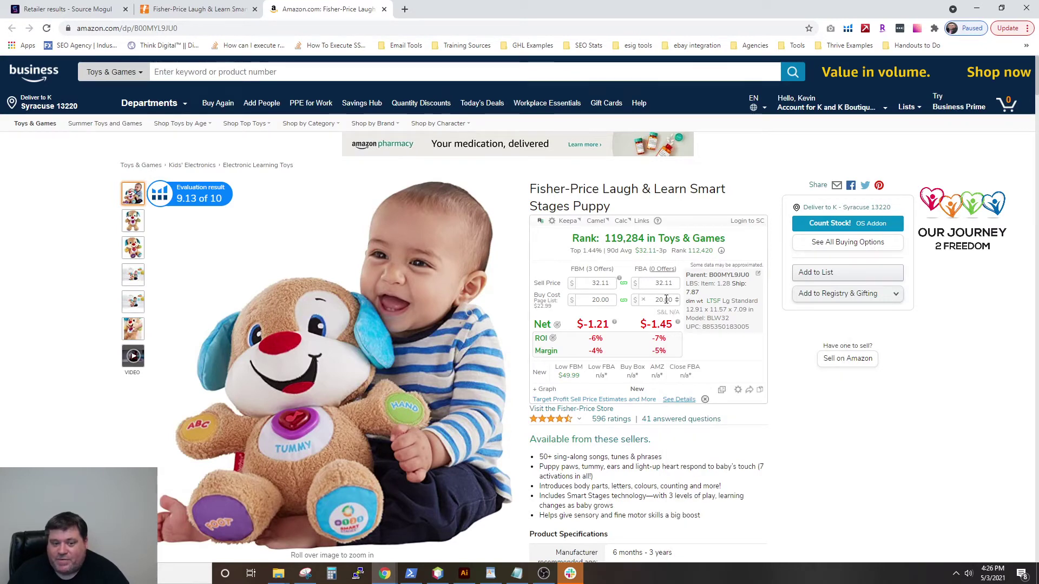
# - Set the puppy's sell price to 49.99 in the profit calculator and recalculate the profit
pyautogui.moveTo(659, 283); pyautogui.dragTo(682, 285)
pyautogui.press('BackSpace')
pyautogui.write('49.99')
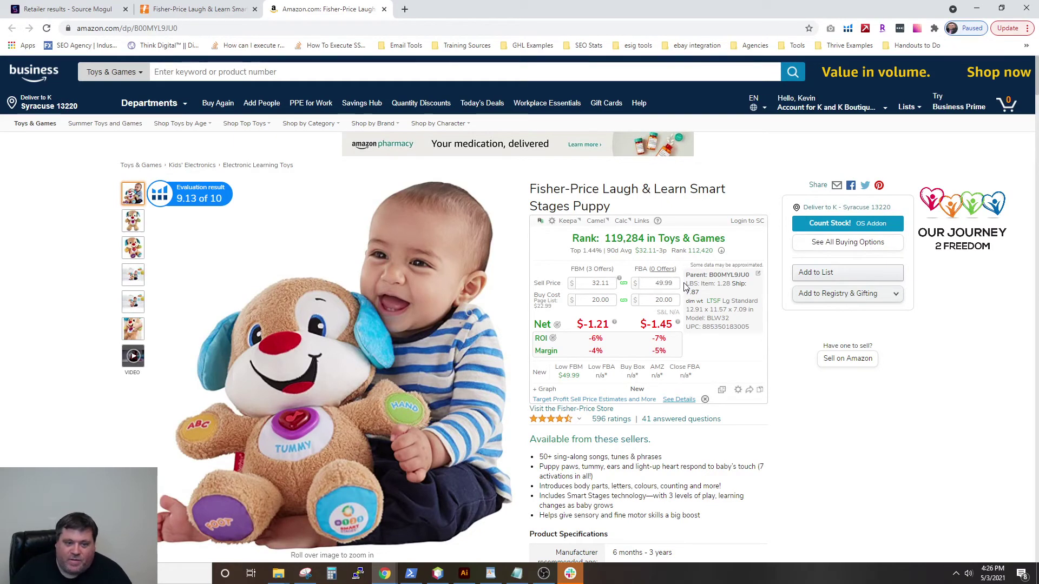
pyautogui.click(819, 473)
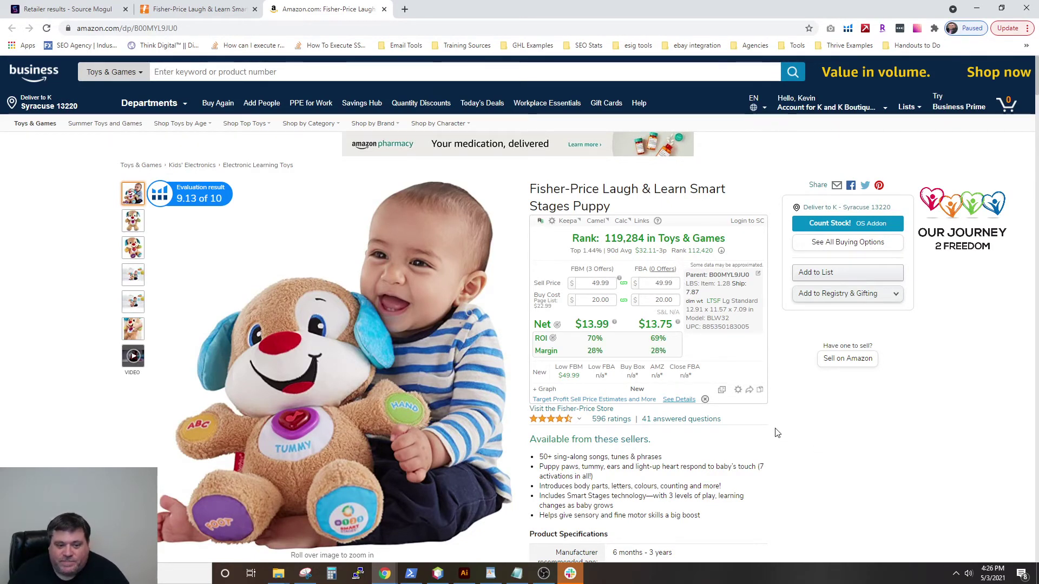
# - Check the puppy's offers and newer model on the Amazon page, and count the stock held by each seller
pyautogui.scroll(-4, 777, 433)
pyautogui.scroll(-1, 748, 377)
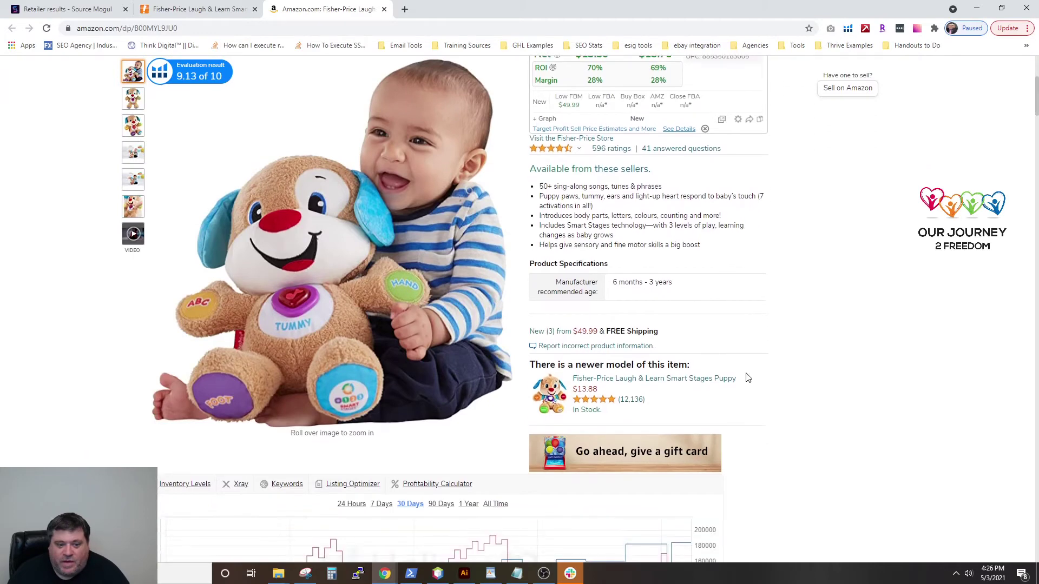
pyautogui.scroll(5, 875, 374)
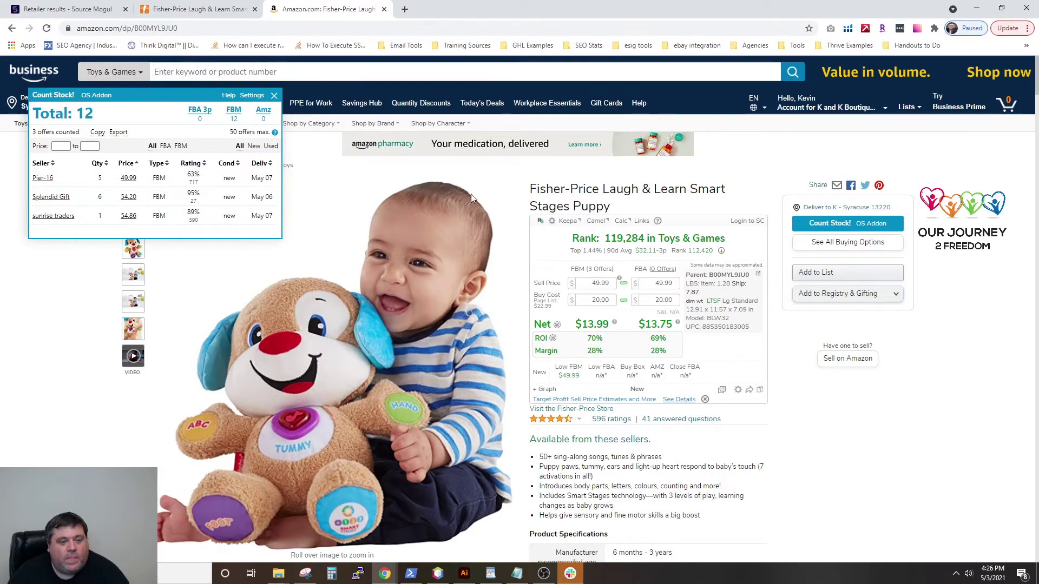
# - Examine the puppy's price, sales rank and offer count history in the charts on its Amazon page
pyautogui.scroll(-10, 936, 448)
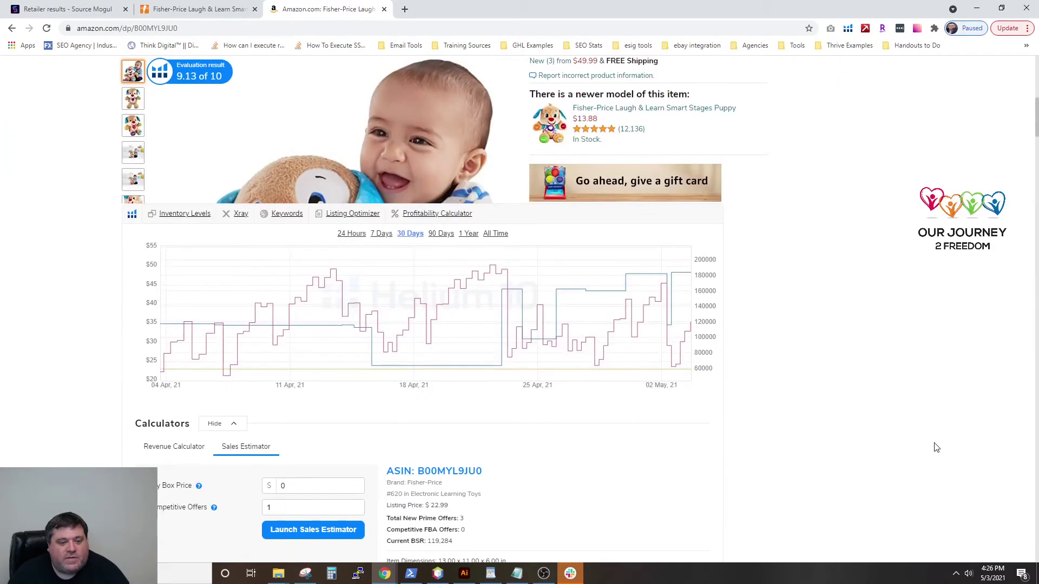
pyautogui.scroll(-2, 936, 447)
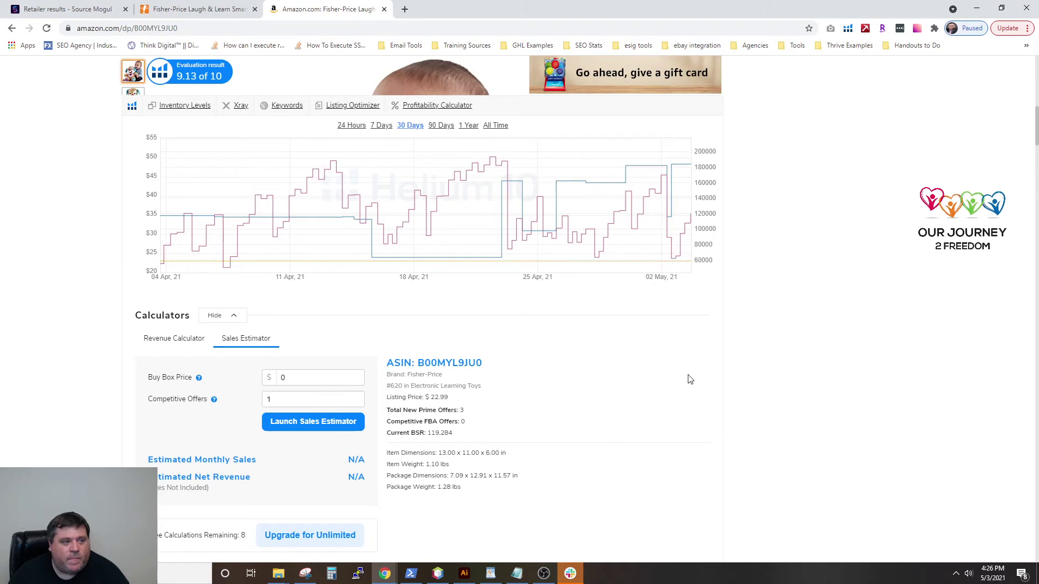
pyautogui.scroll(-4, 839, 352)
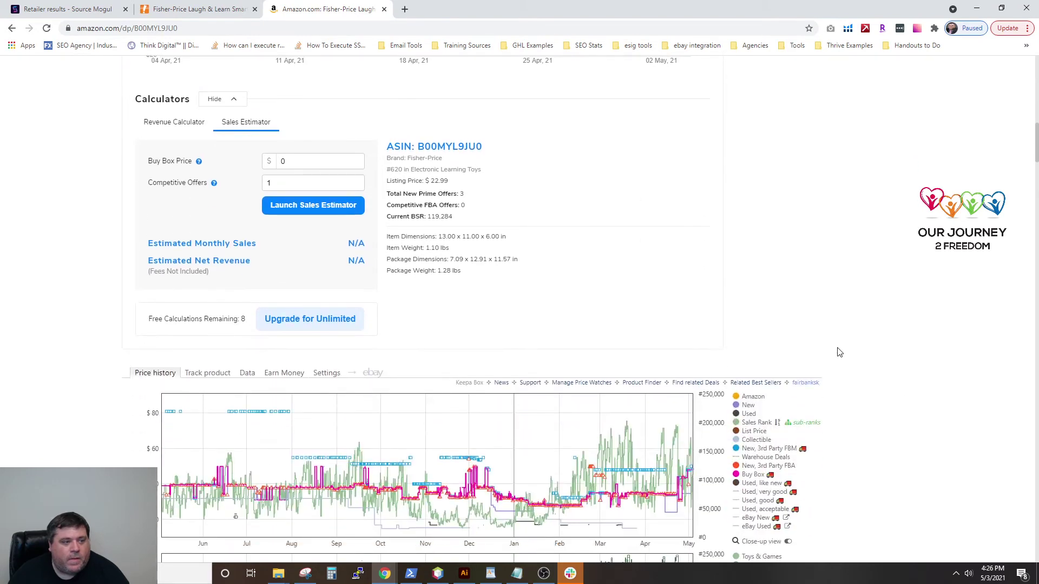
pyautogui.scroll(-3, 839, 353)
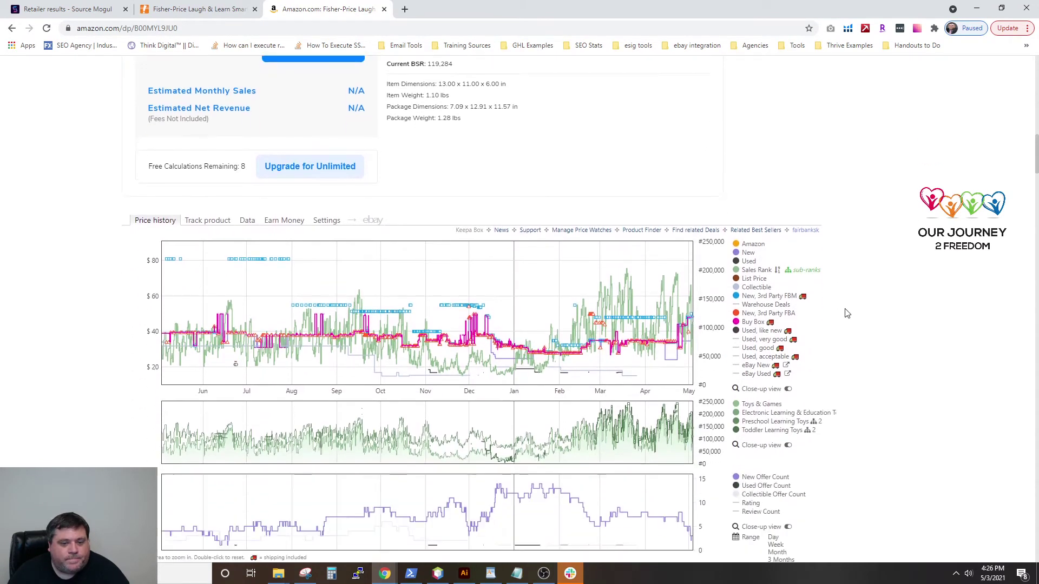
pyautogui.scroll(-1, 847, 314)
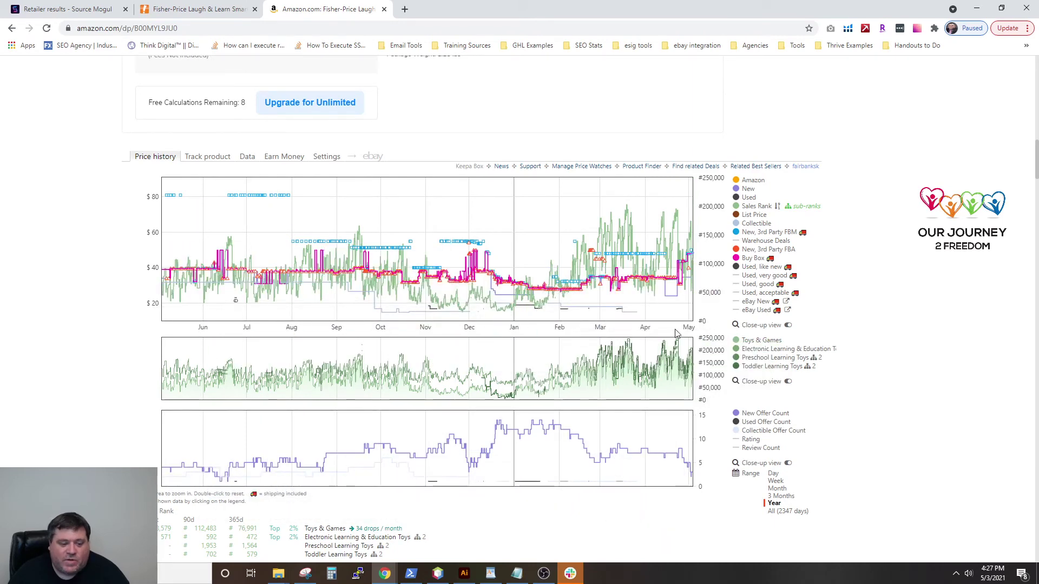
pyautogui.scroll(-2, 676, 334)
pyautogui.scroll(2, 673, 341)
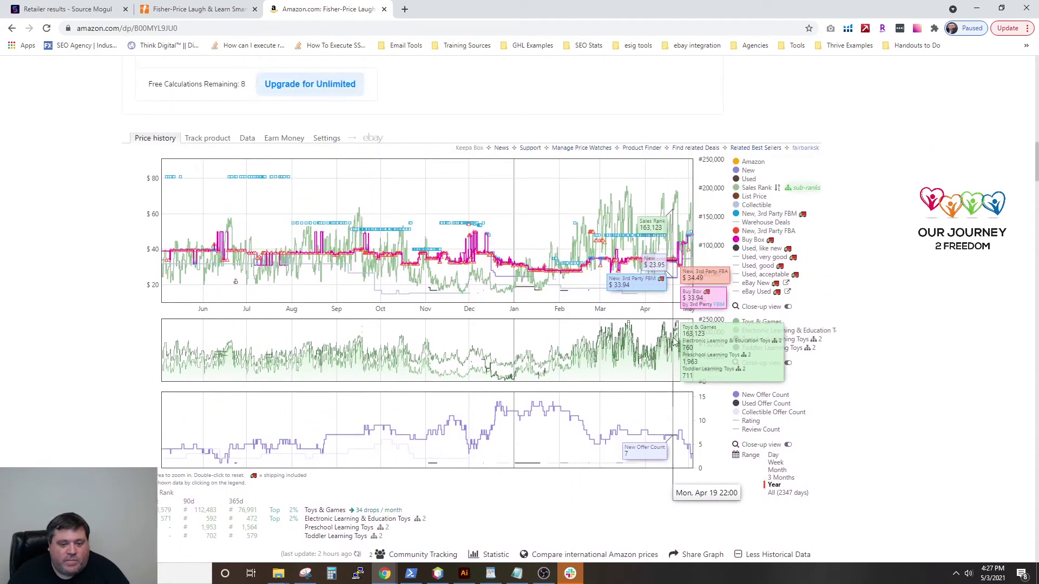
# - Recheck the puppy's profit figures and FBM offers, and look over its recent price chart
pyautogui.scroll(12, 853, 235)
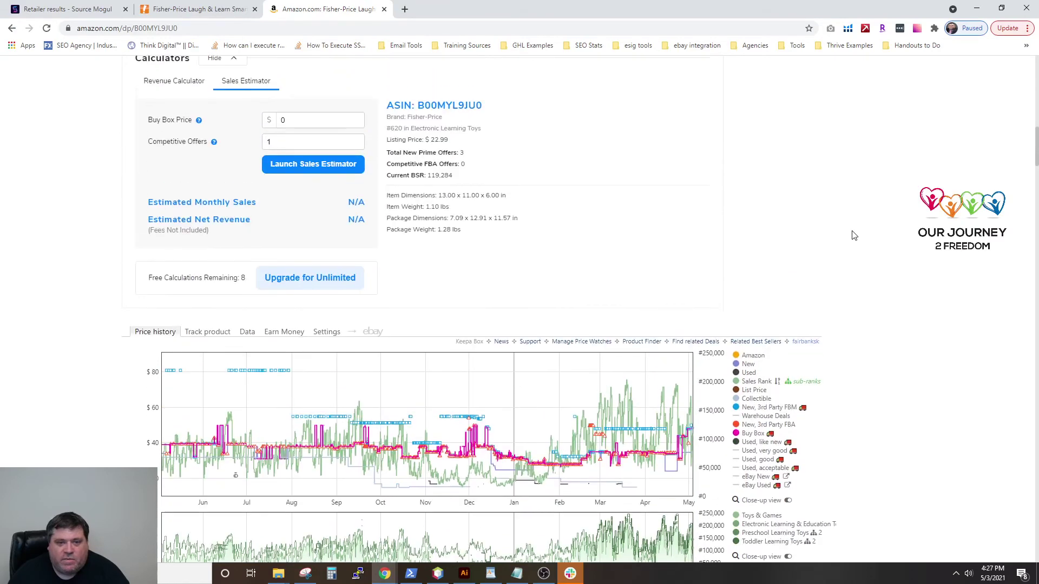
pyautogui.scroll(2, 852, 235)
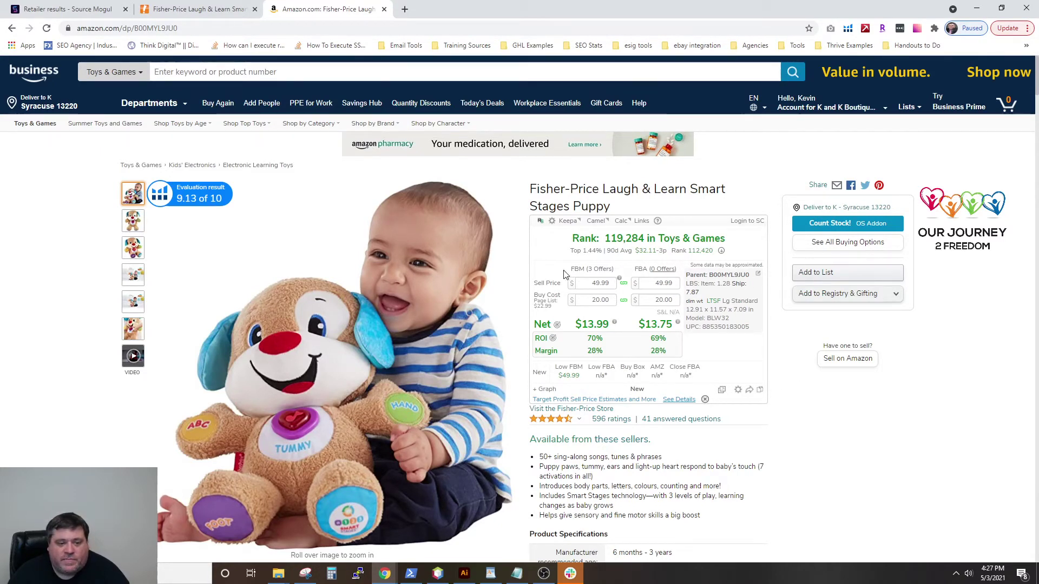
pyautogui.moveTo(571, 269); pyautogui.dragTo(585, 270)
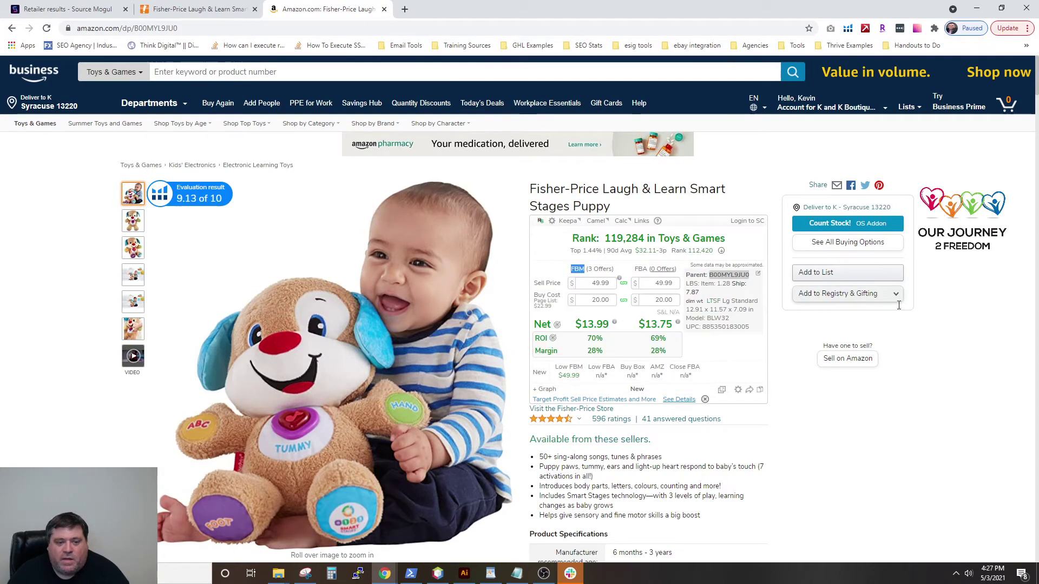
pyautogui.scroll(-2, 998, 275)
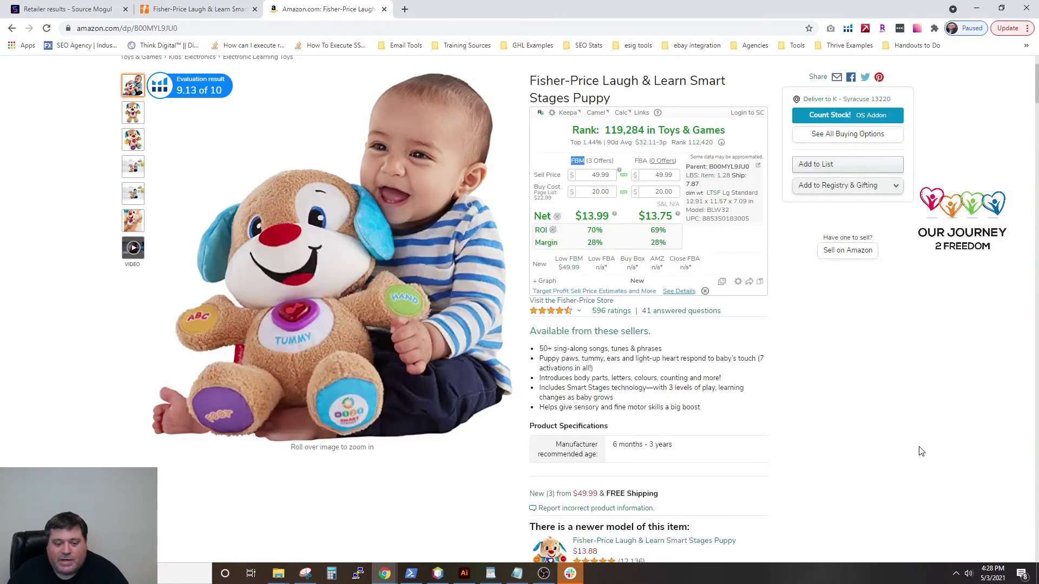
pyautogui.scroll(-6, 881, 387)
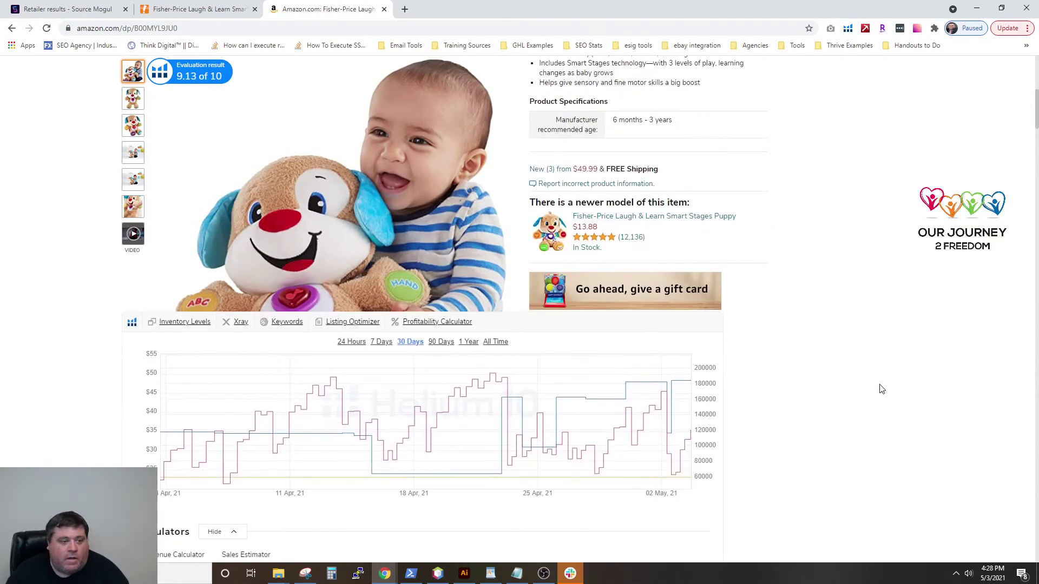
# - Close the puppy's Amazon and Big Lots pages and review the matched products in the SourceMogul retailer results
pyautogui.click(384, 9)
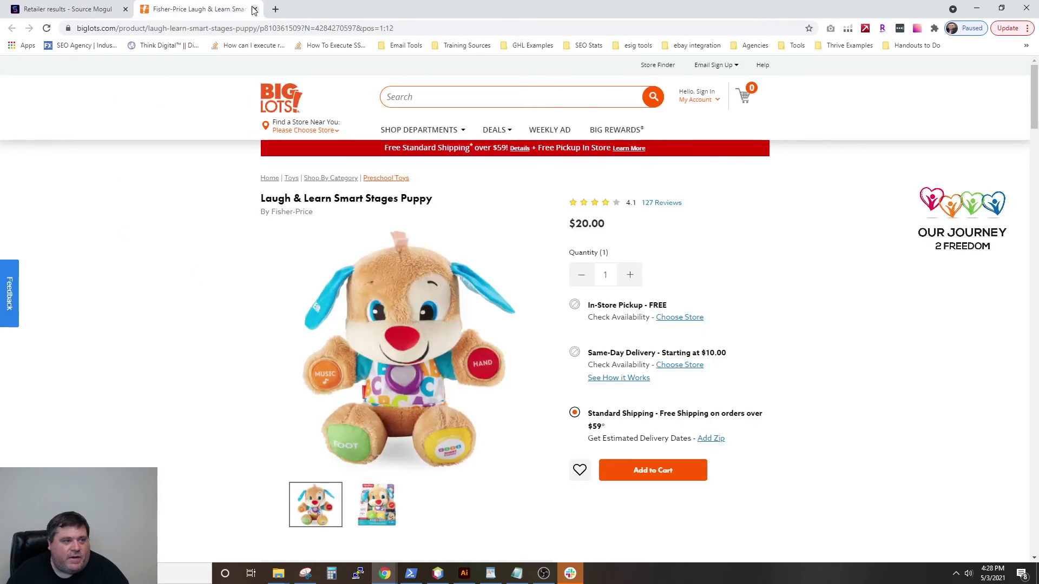
pyautogui.click(254, 10)
pyautogui.scroll(-3, 514, 362)
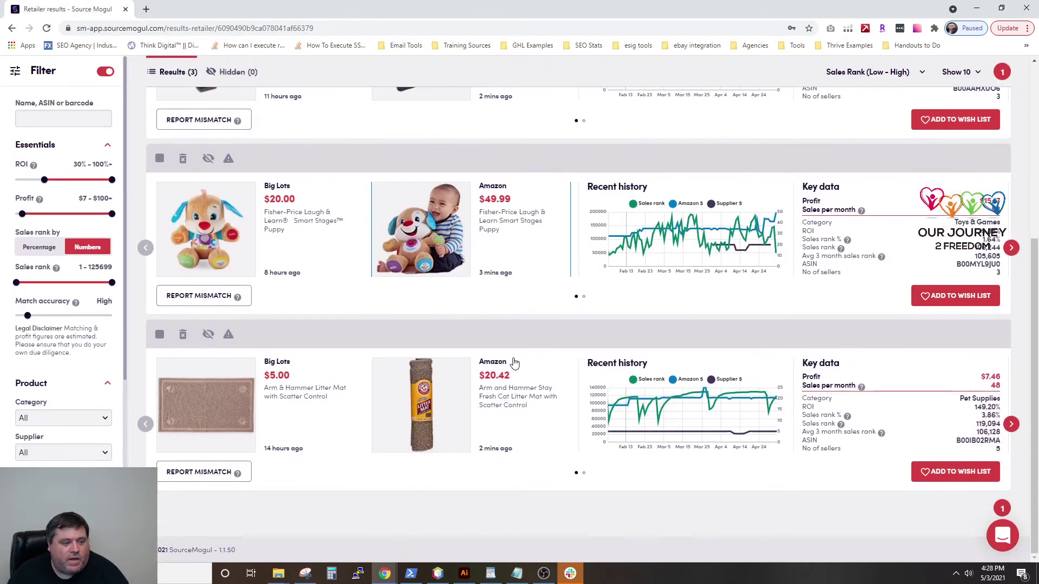
pyautogui.scroll(5, 574, 387)
pyautogui.scroll(-2, 301, 240)
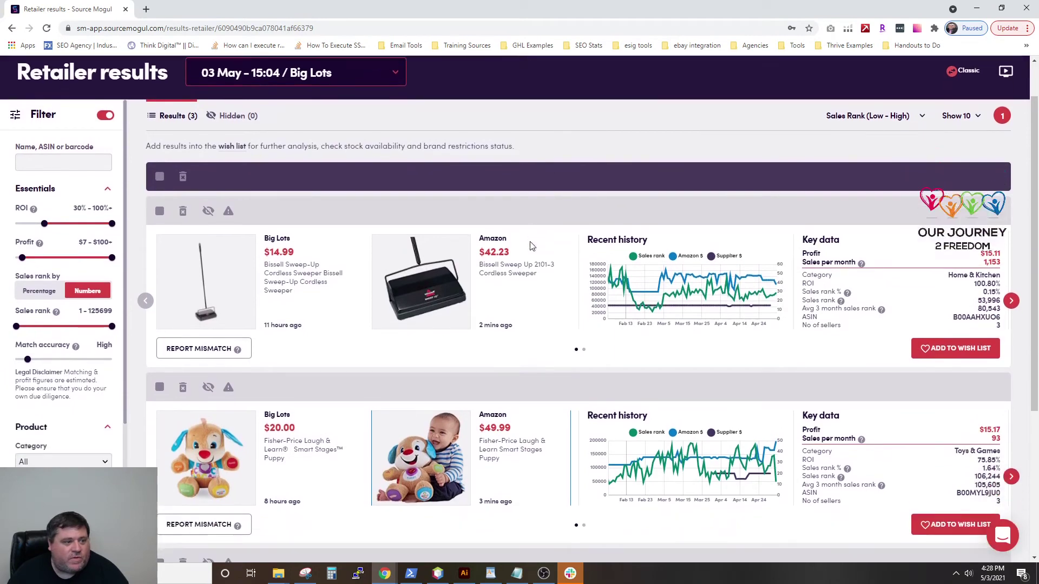
pyautogui.scroll(-3, 301, 240)
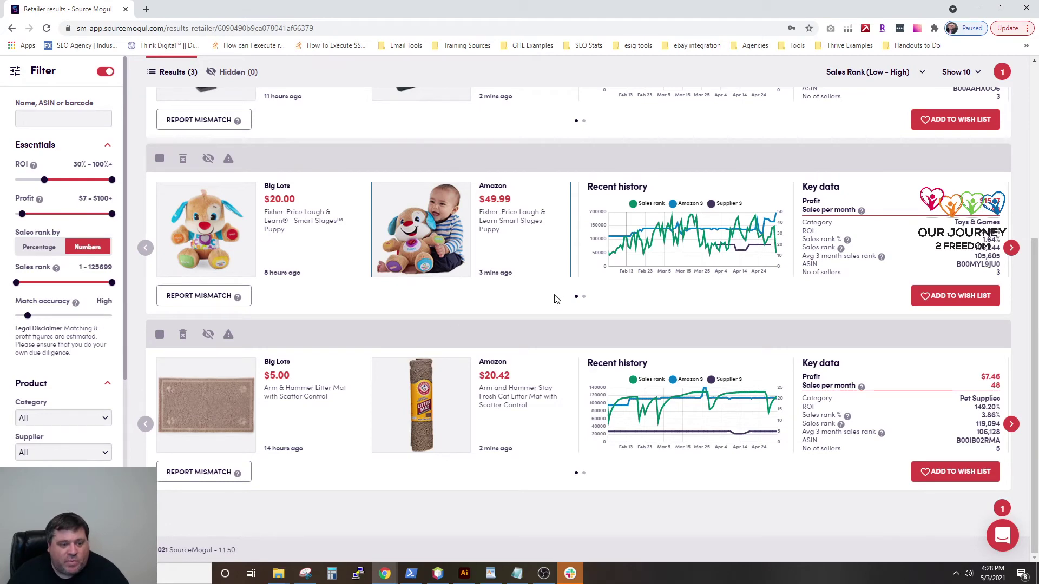
pyautogui.scroll(3, 558, 299)
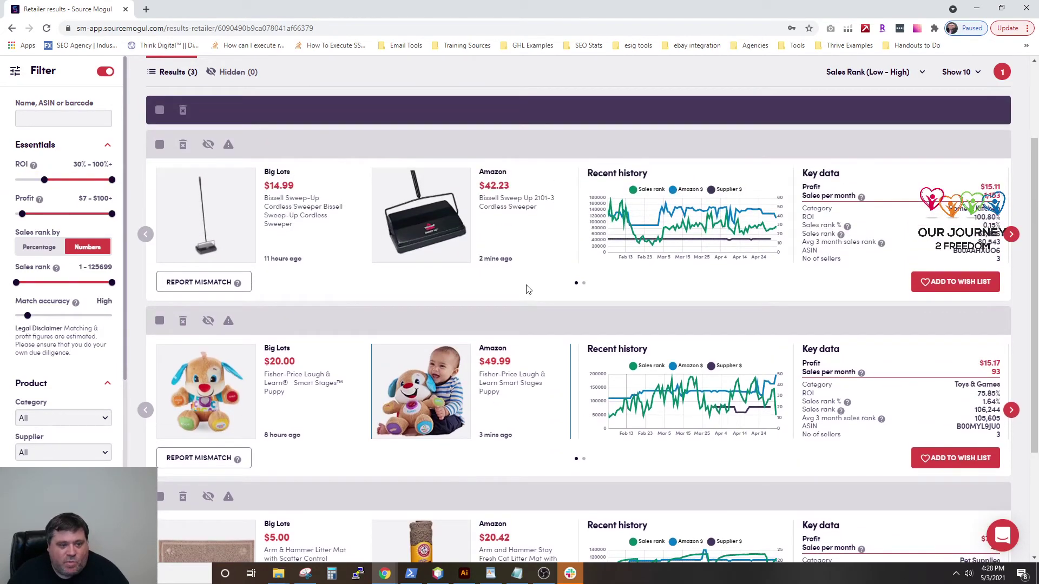
pyautogui.scroll(-3, 514, 280)
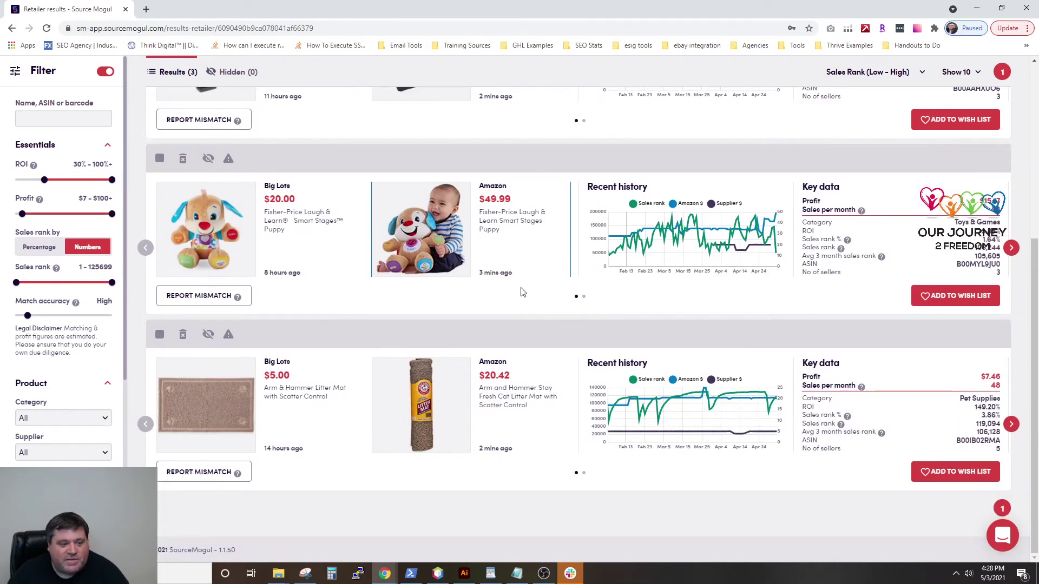
pyautogui.scroll(3, 519, 280)
pyautogui.scroll(-3, 529, 400)
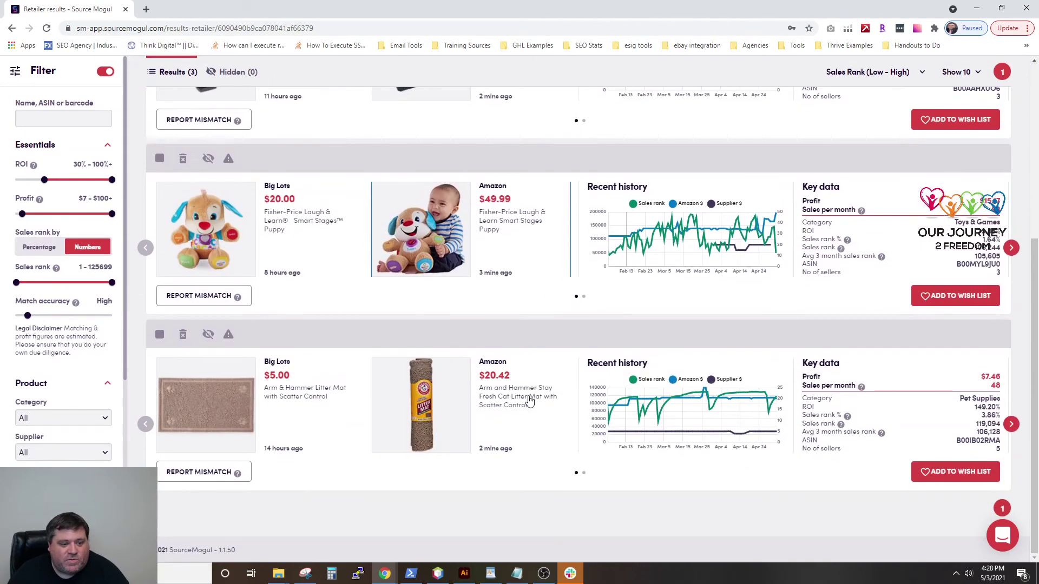
# - Open both store listings of the Arm & Hammer Litter Mat in new tabs and compare its Big Lots page with the retailer results
pyautogui.rightClick(225, 410)
pyautogui.click(241, 412)
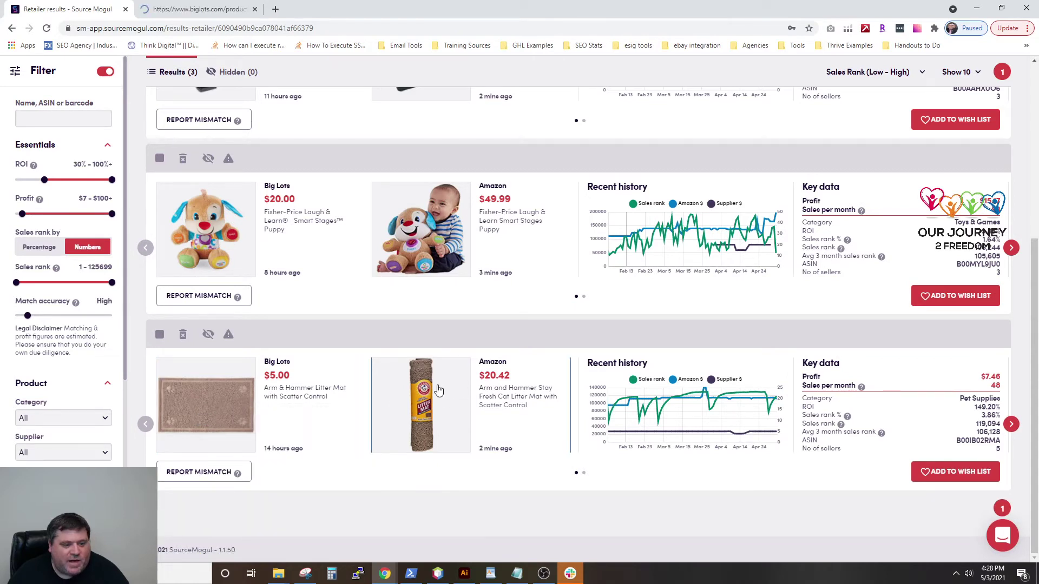
pyautogui.rightClick(439, 390)
pyautogui.click(486, 394)
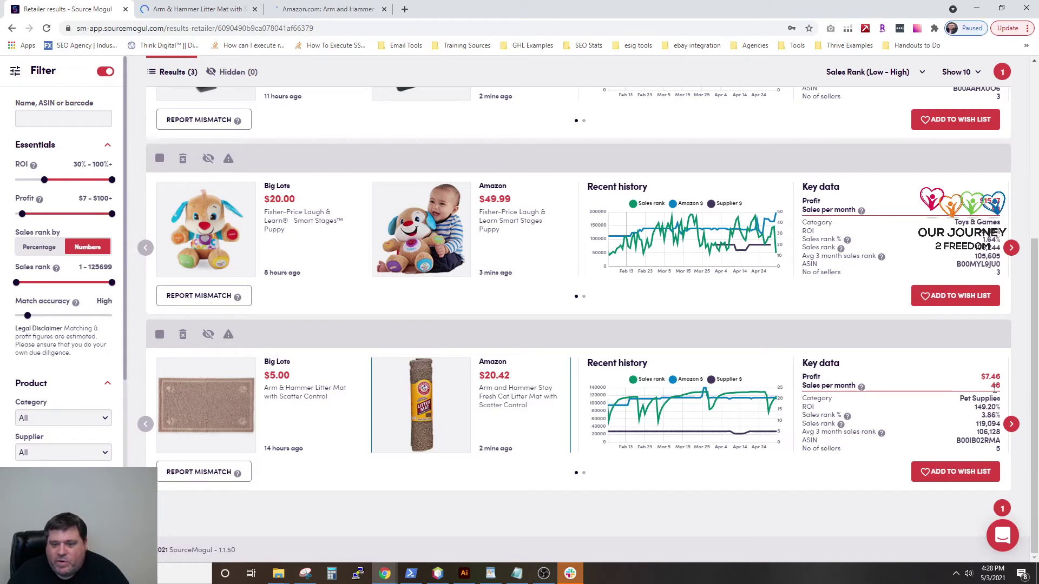
pyautogui.click(185, 9)
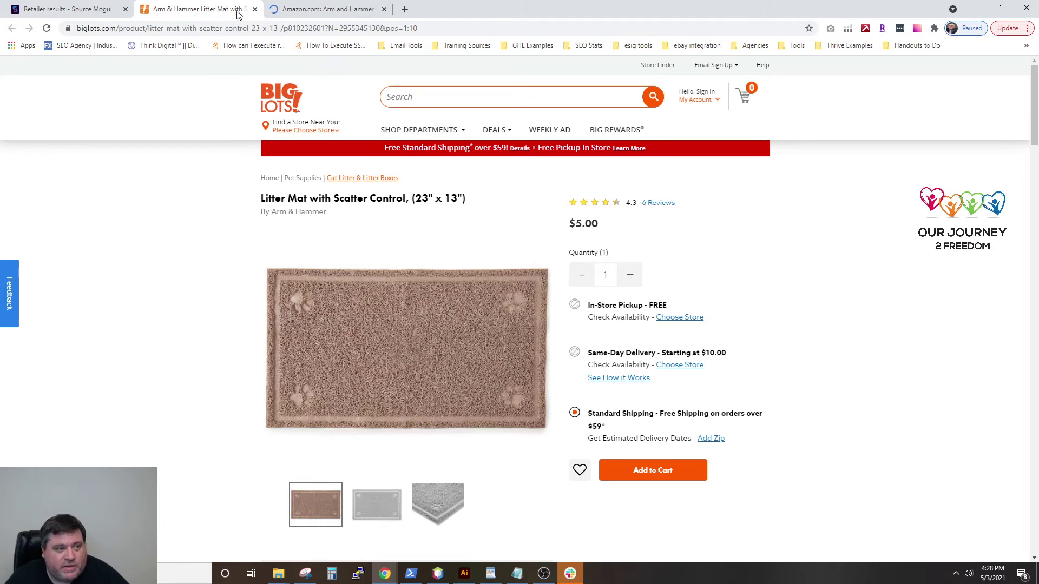
pyautogui.click(97, 7)
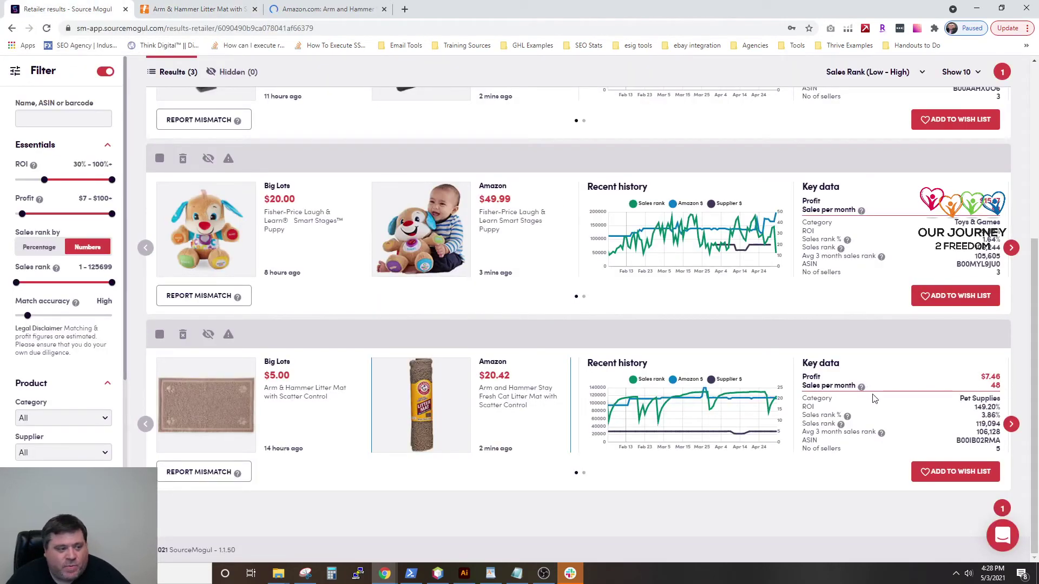
# - Run the sales estimator for the Arm & Hammer litter mat on its Amazon page and check the estimated monthly sales
pyautogui.click(325, 12)
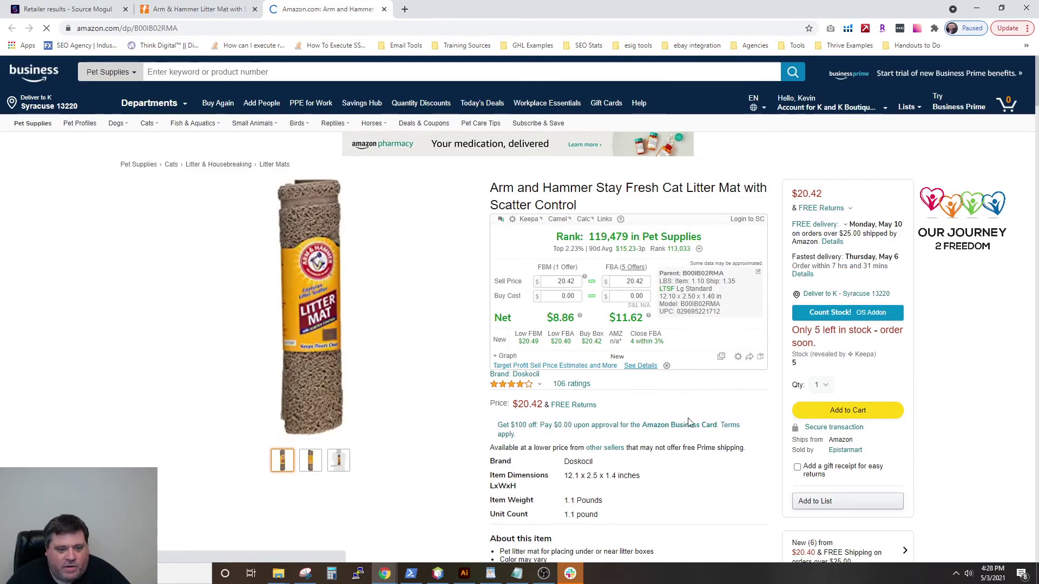
pyautogui.scroll(-4, 690, 448)
pyautogui.scroll(-7, 691, 448)
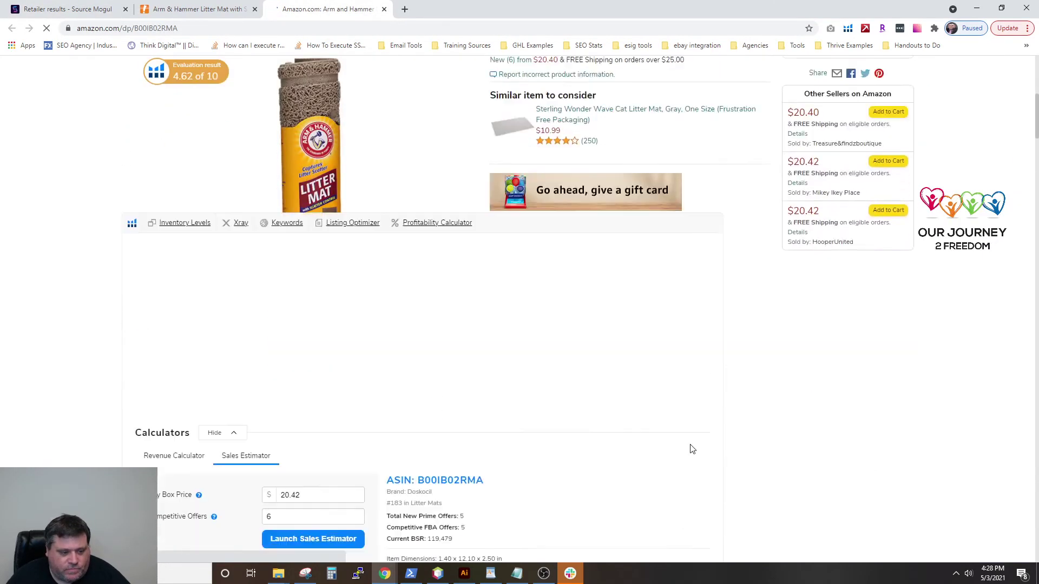
pyautogui.scroll(-1, 679, 450)
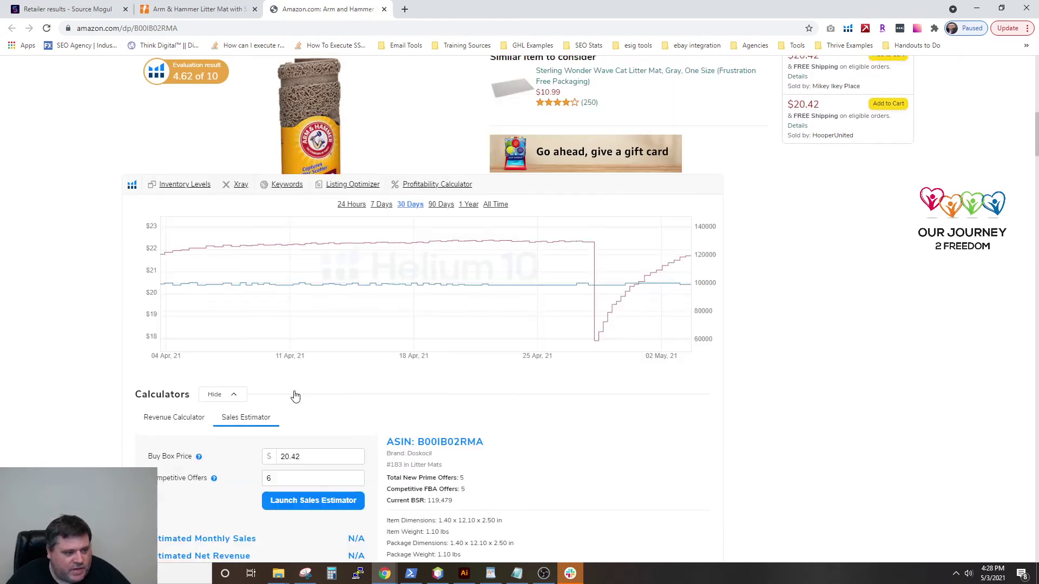
pyautogui.scroll(-2, 325, 509)
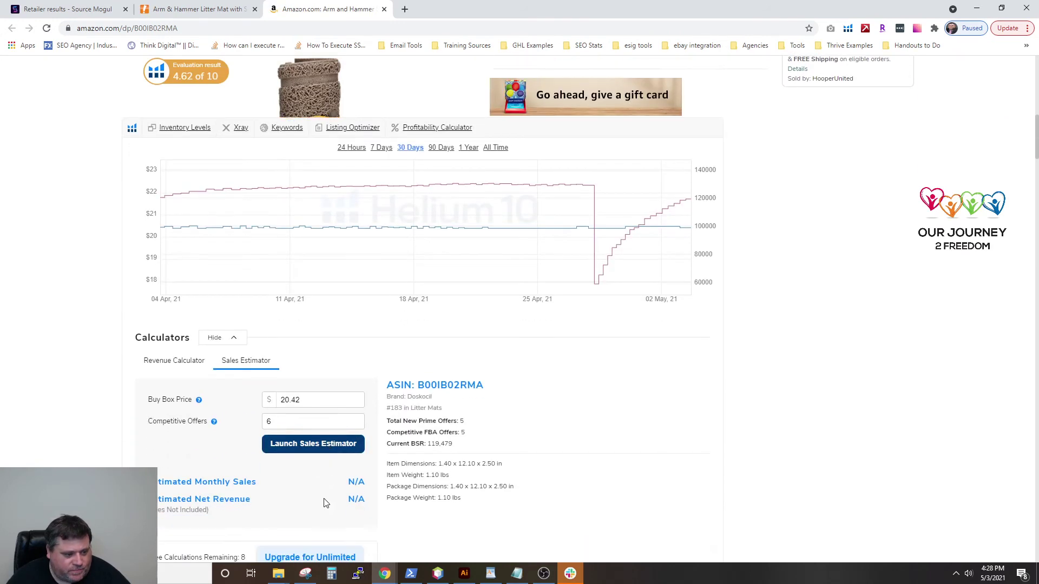
pyautogui.click(305, 394)
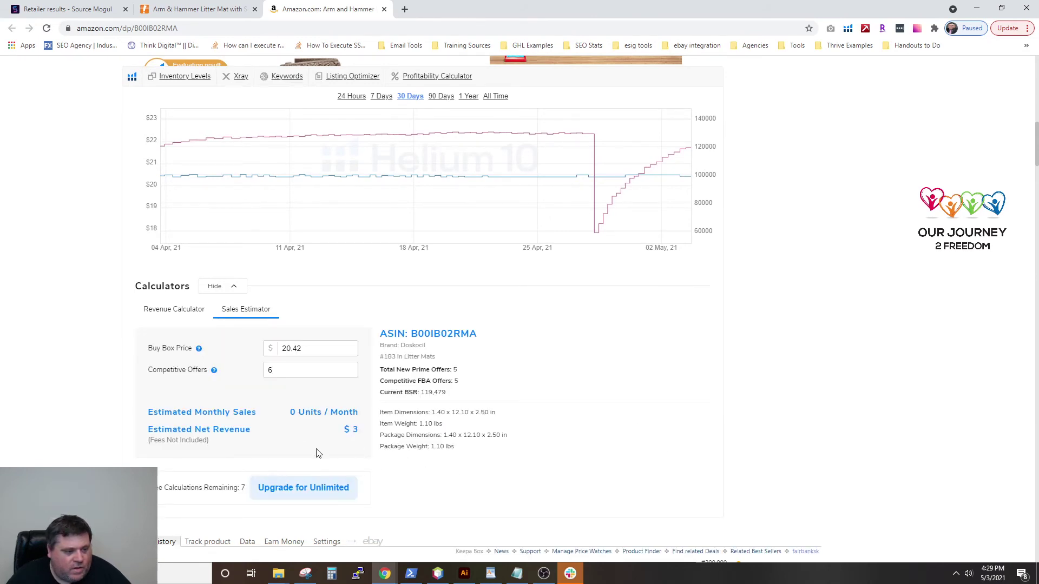
pyautogui.scroll(10, 806, 433)
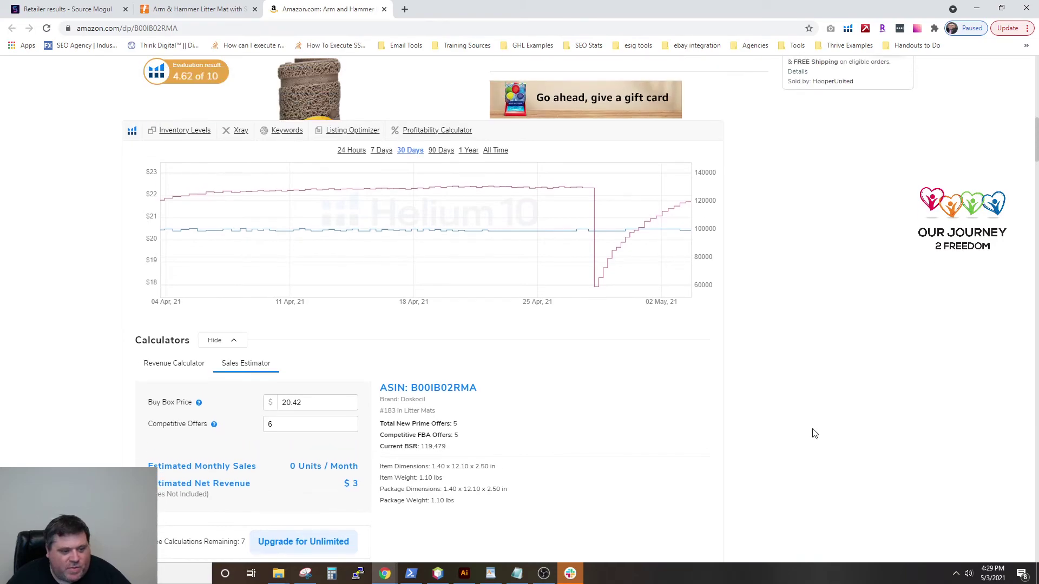
pyautogui.scroll(1, 725, 412)
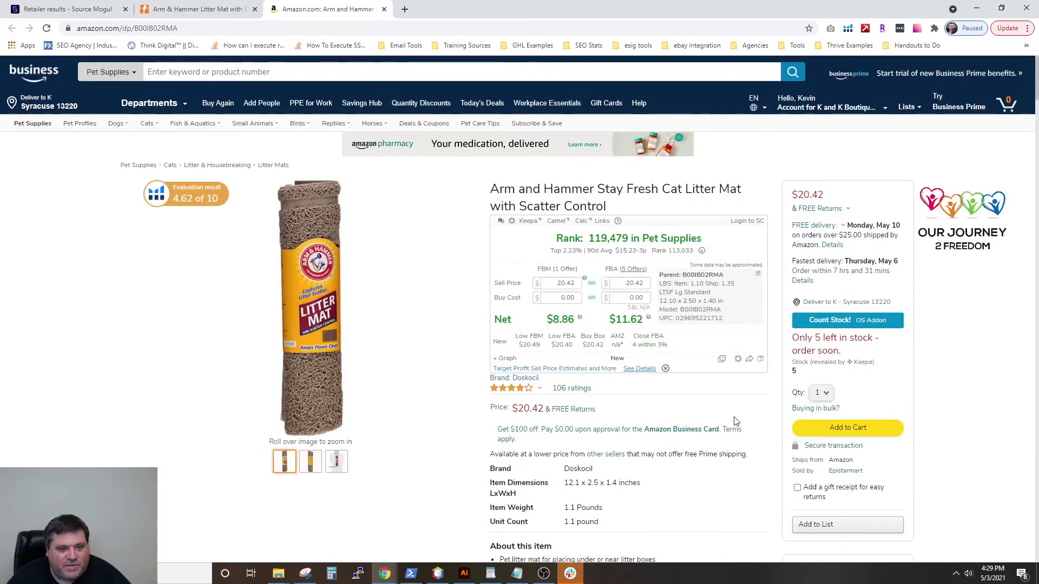
# - View the litter mat's 90-day price and rank chart and its Keepa history, and compare them with the monthly sales in the SourceMogul results
pyautogui.scroll(-10, 735, 421)
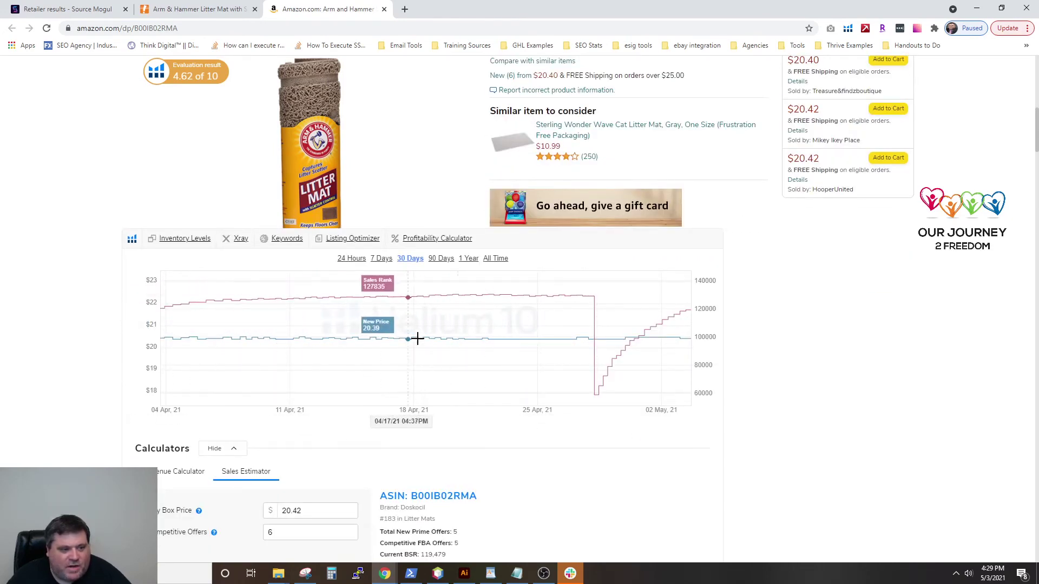
pyautogui.click(438, 259)
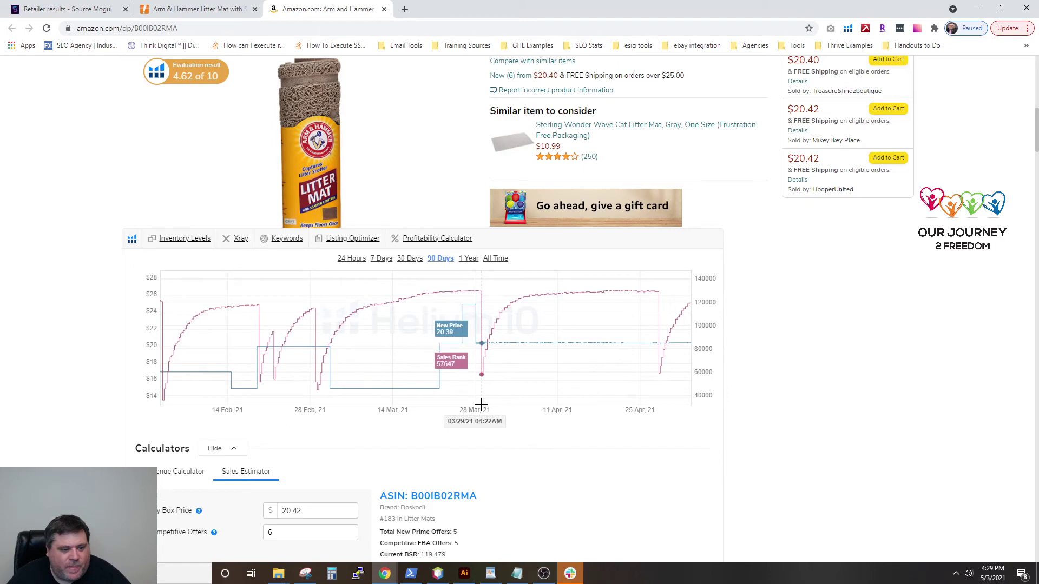
pyautogui.scroll(-3, 875, 432)
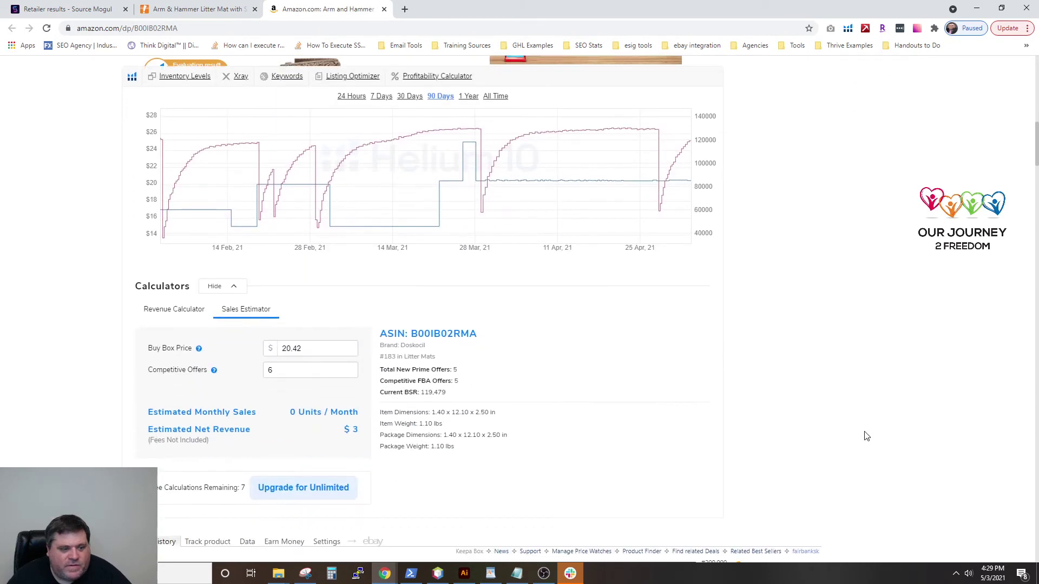
pyautogui.scroll(-7, 778, 397)
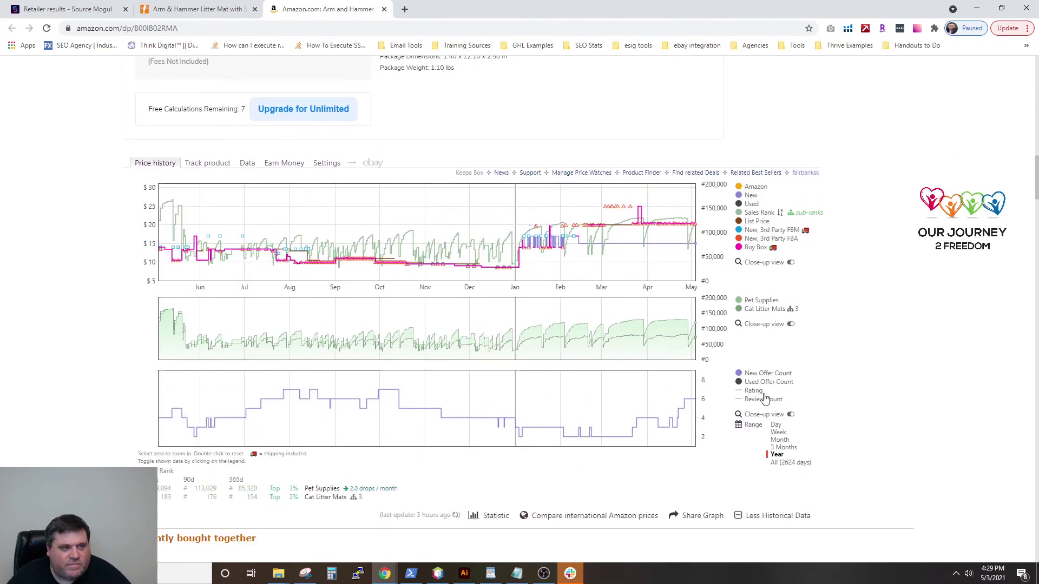
pyautogui.click(91, 12)
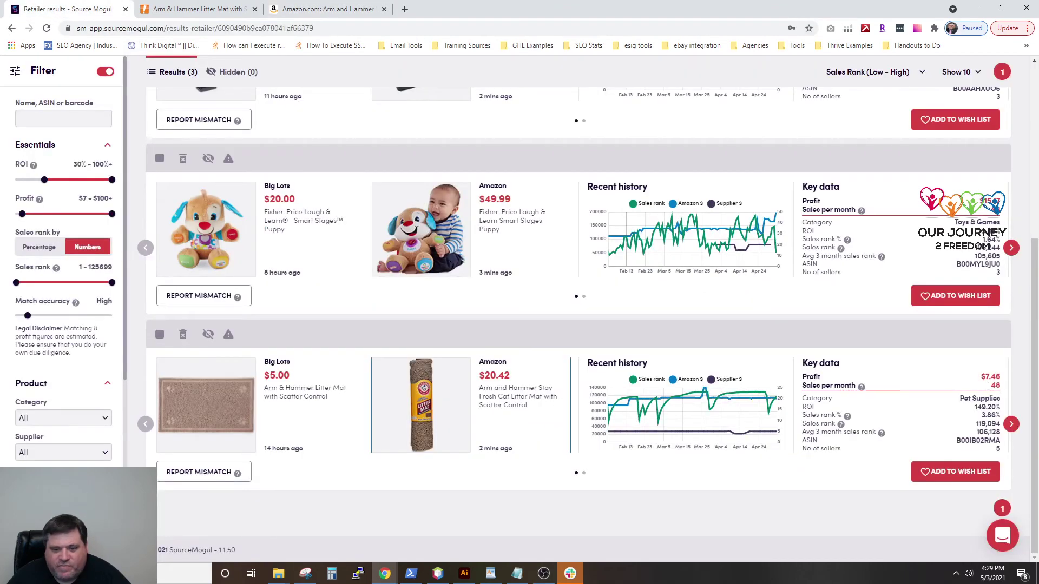
pyautogui.click(322, 10)
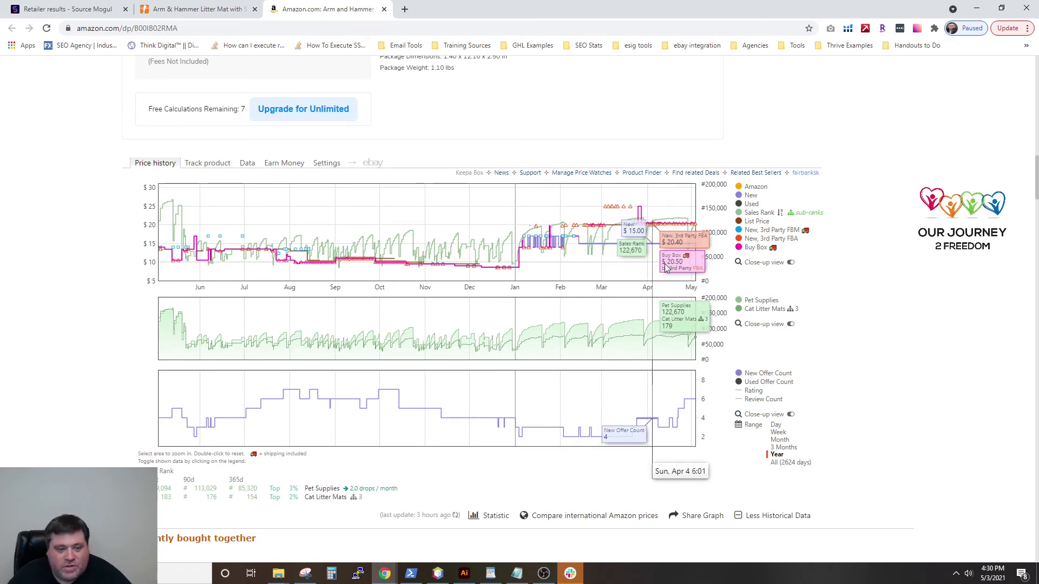
# - Set the litter mat's FBA buy cost to 5.00 and view the FBA net proceeds estimate
pyautogui.scroll(-3, 686, 389)
pyautogui.scroll(8, 681, 396)
pyautogui.scroll(10, 681, 397)
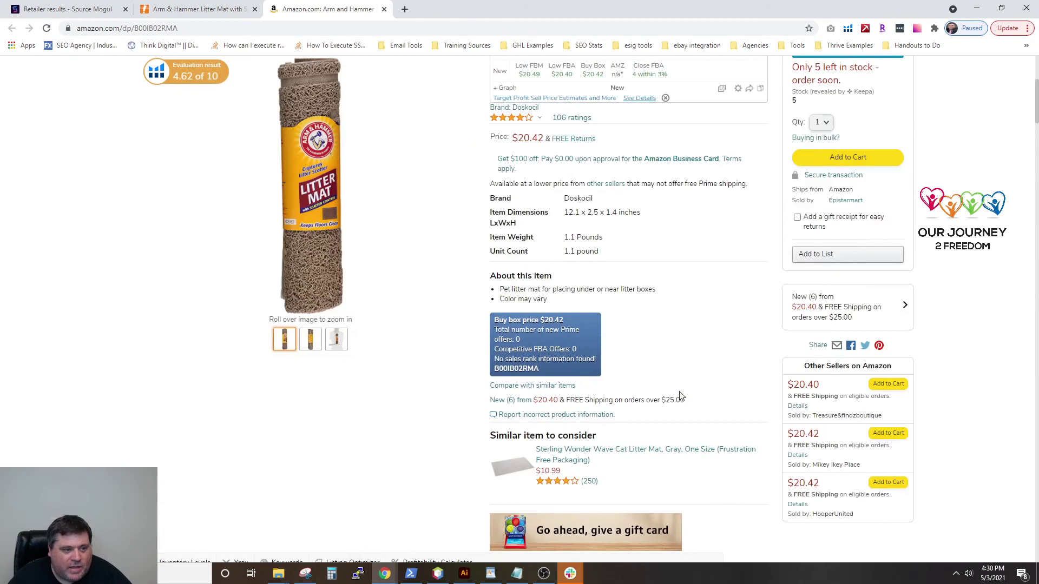
pyautogui.moveTo(302, 263)
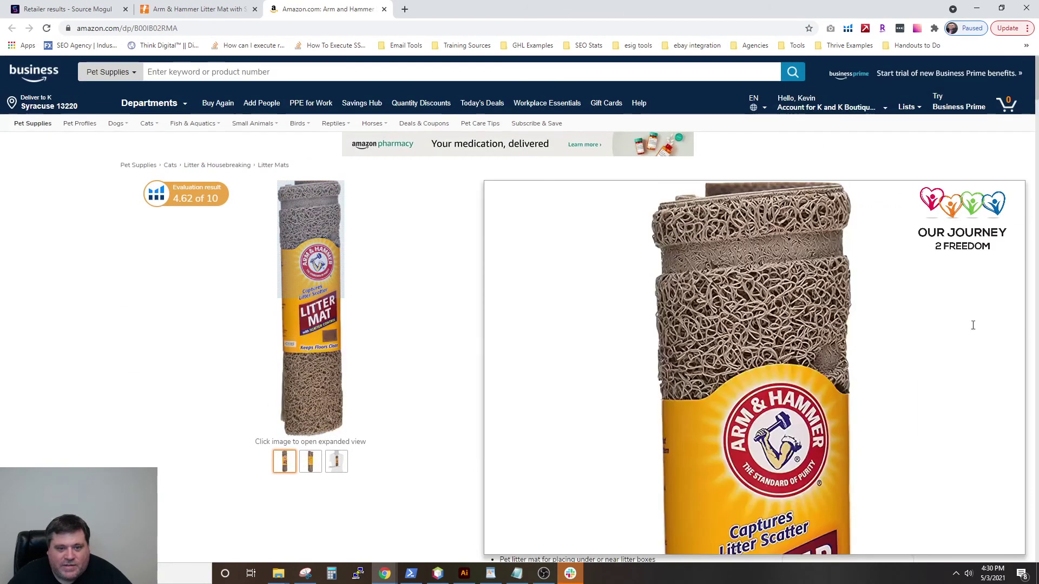
pyautogui.scroll(-1, 909, 274)
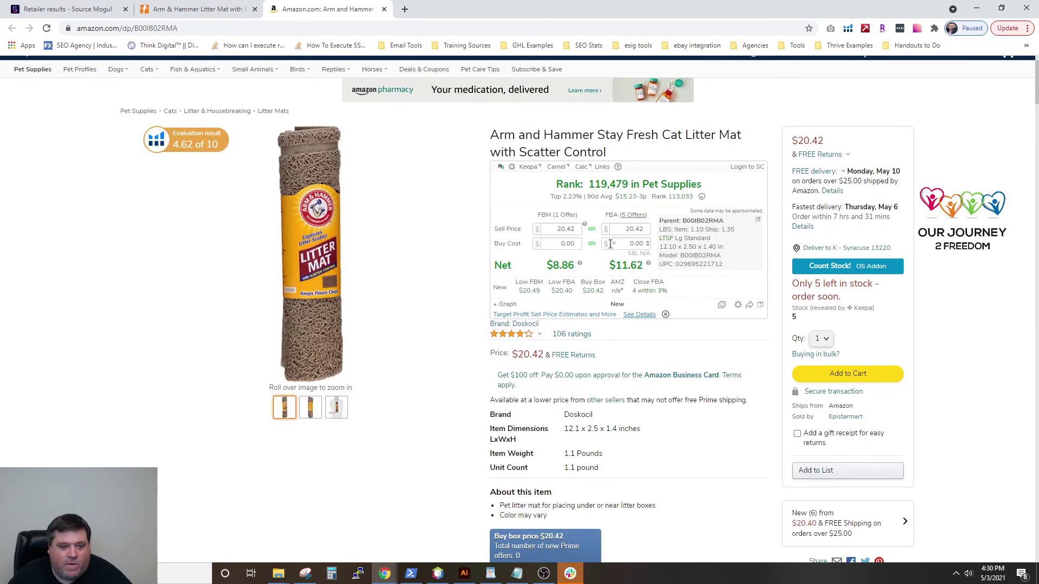
pyautogui.click(634, 243)
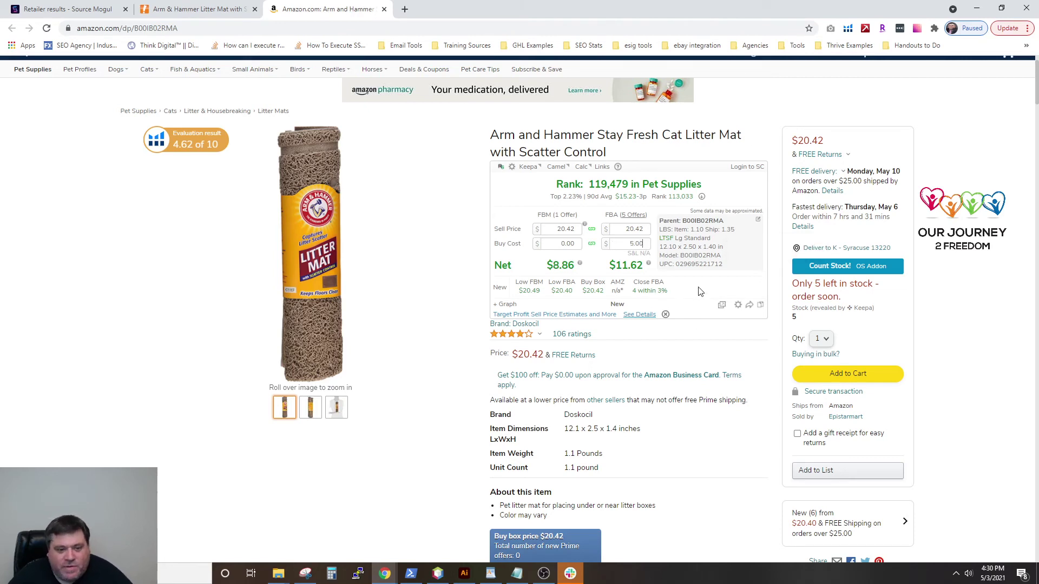
pyautogui.moveTo(632, 269)
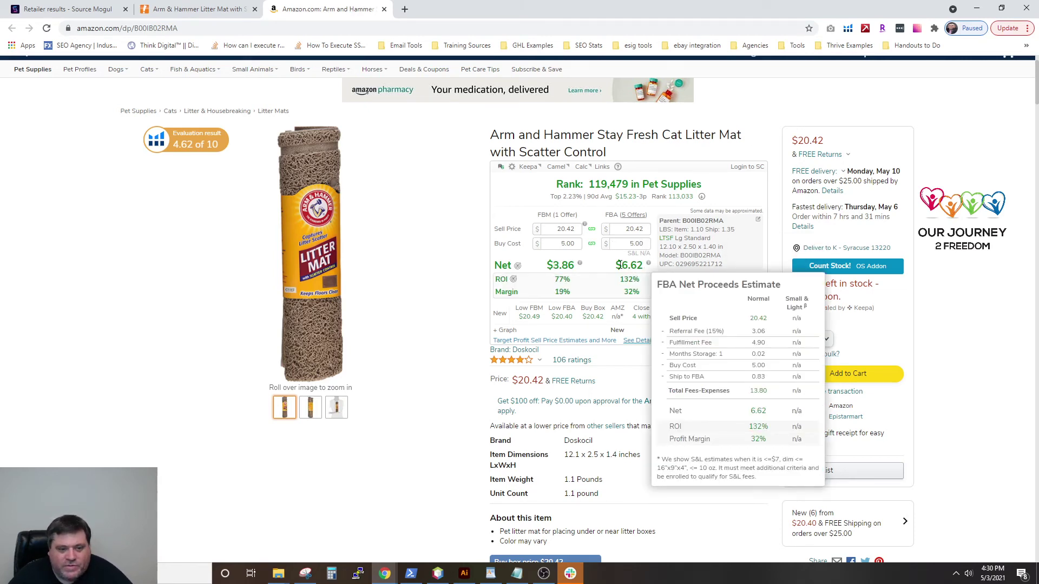
# - Compare the litter mat's FBA profit estimate with the profit listed in the SourceMogul retailer results
pyautogui.click(227, 14)
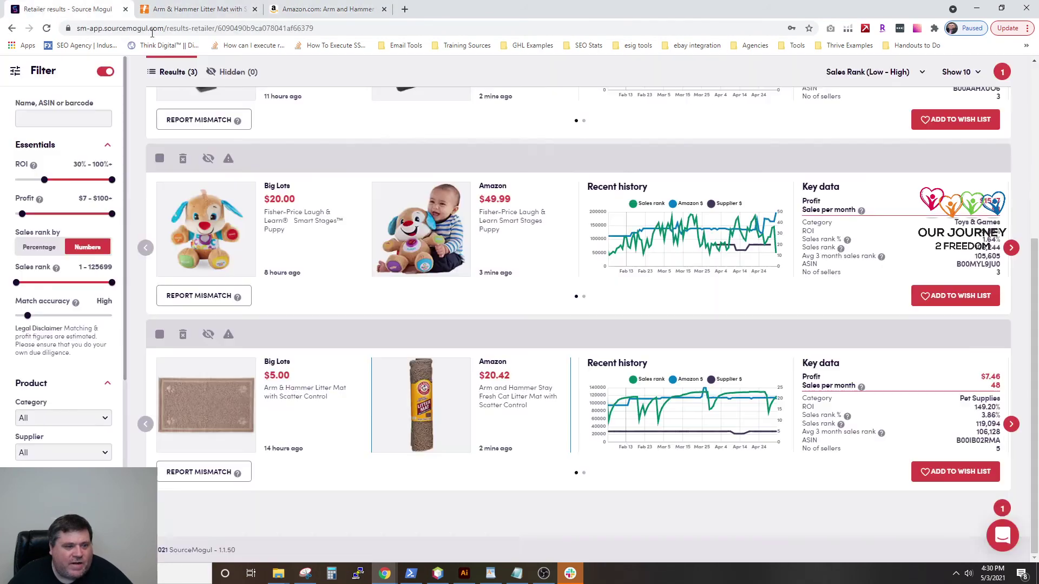
pyautogui.click(44, 10)
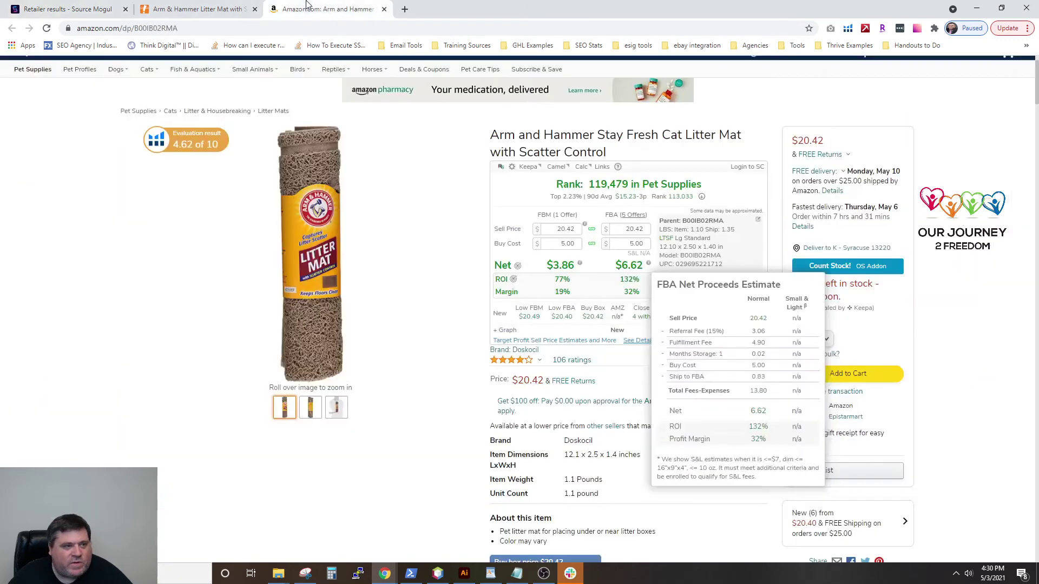
pyautogui.click(325, 9)
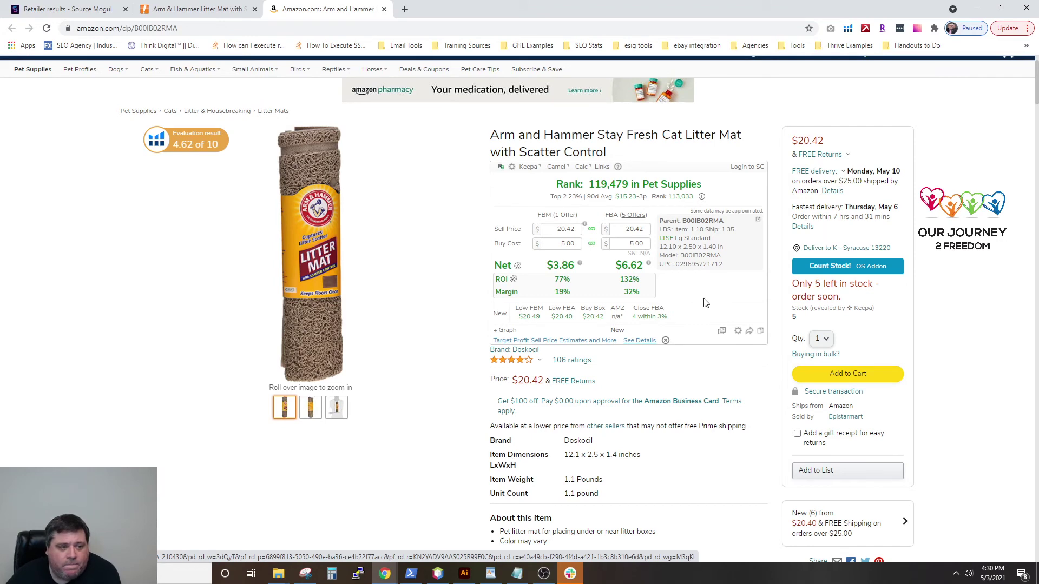
# - Check the litter mat's current and 90-day average sales rank and its second product photo on Amazon
pyautogui.scroll(-6, 705, 303)
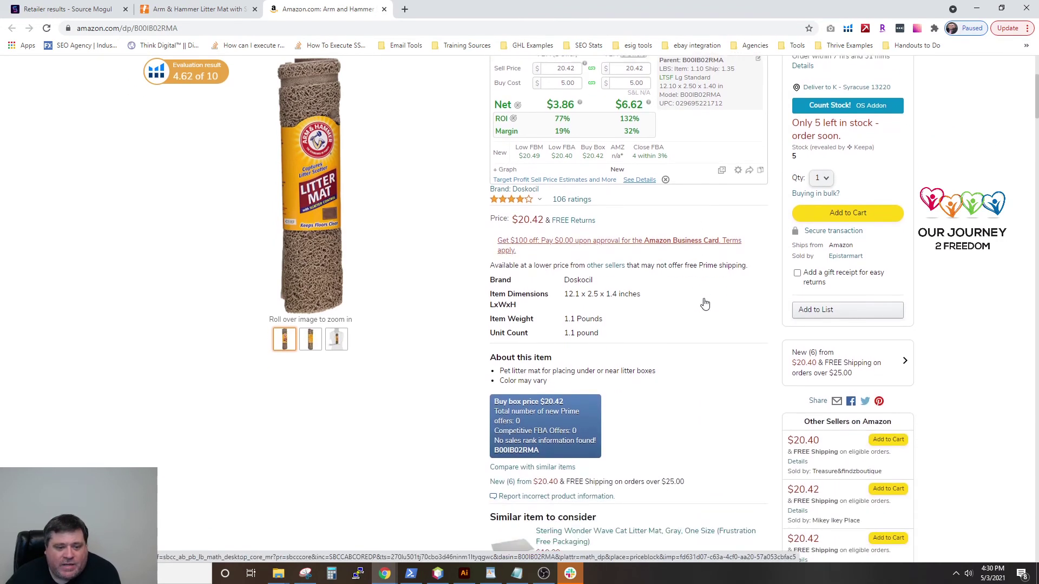
pyautogui.scroll(7, 705, 303)
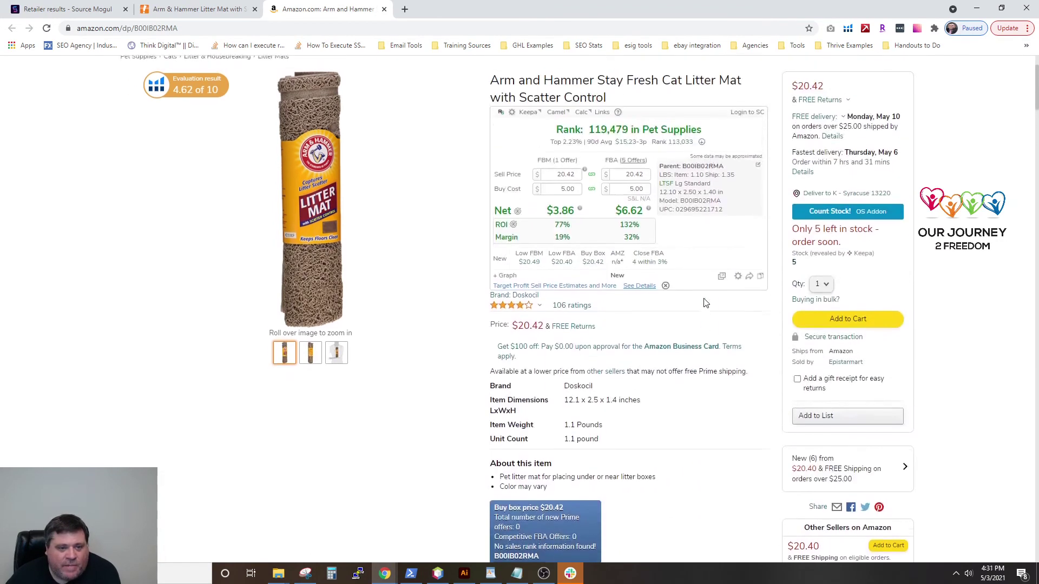
pyautogui.moveTo(588, 238); pyautogui.dragTo(631, 240)
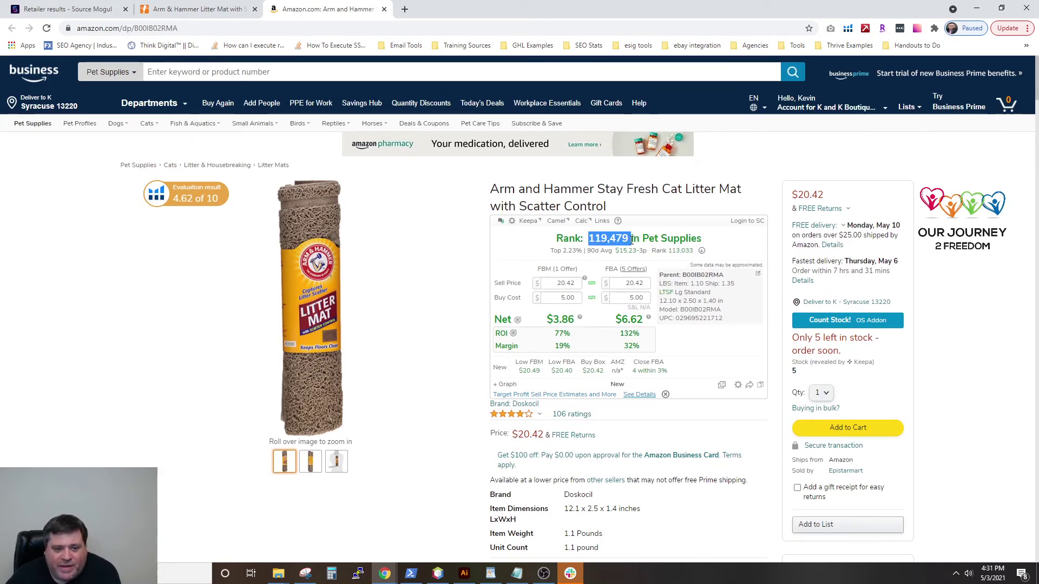
pyautogui.doubleClick(669, 251)
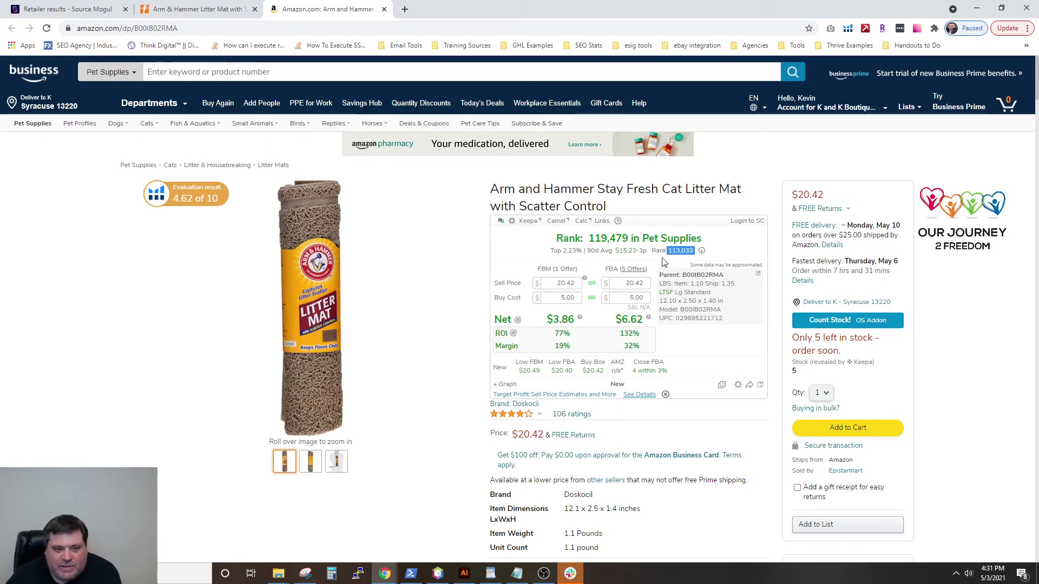
pyautogui.moveTo(331, 469)
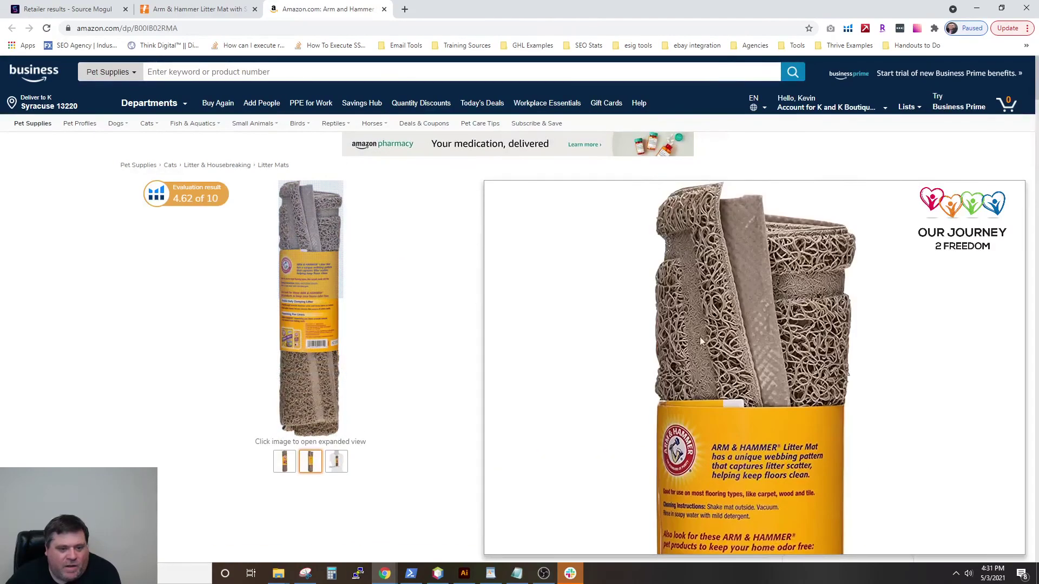
# - Examine the litter mat's price and sales rank chart over 1 year and over all time
pyautogui.scroll(-1, 764, 386)
pyautogui.scroll(-14, 765, 386)
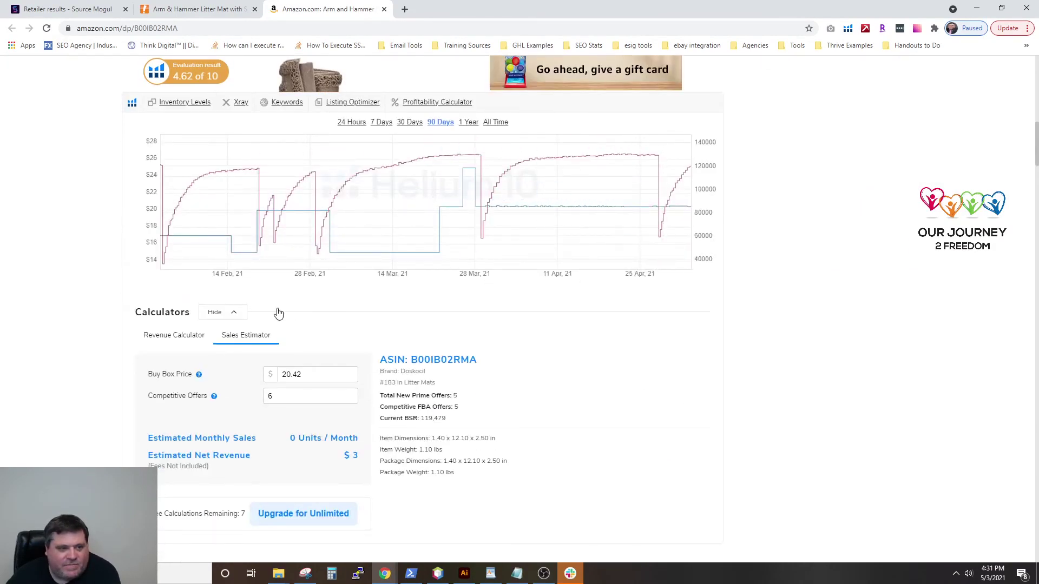
pyautogui.scroll(-1, 351, 188)
pyautogui.click(469, 69)
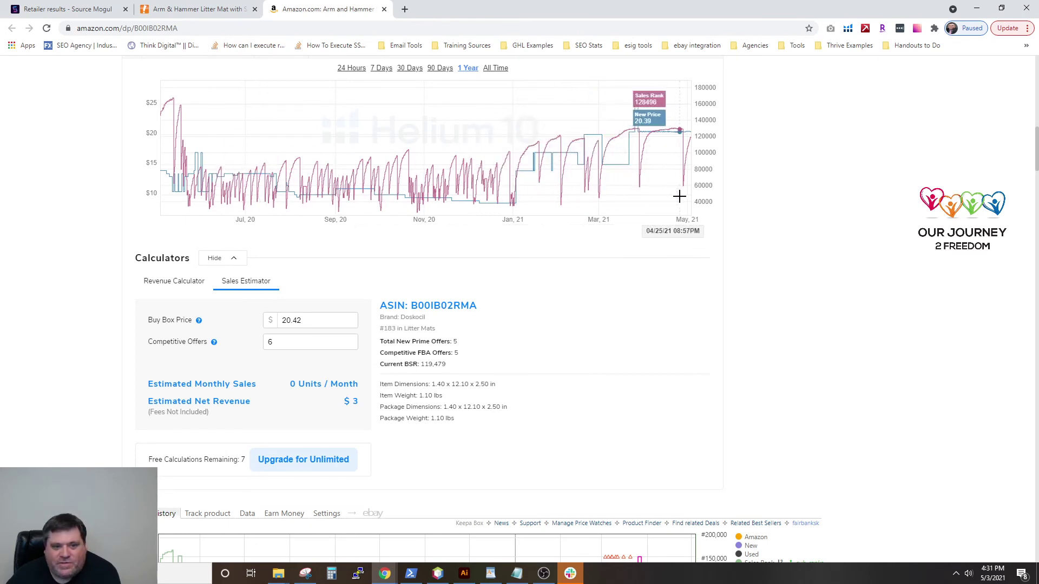
pyautogui.scroll(2, 642, 359)
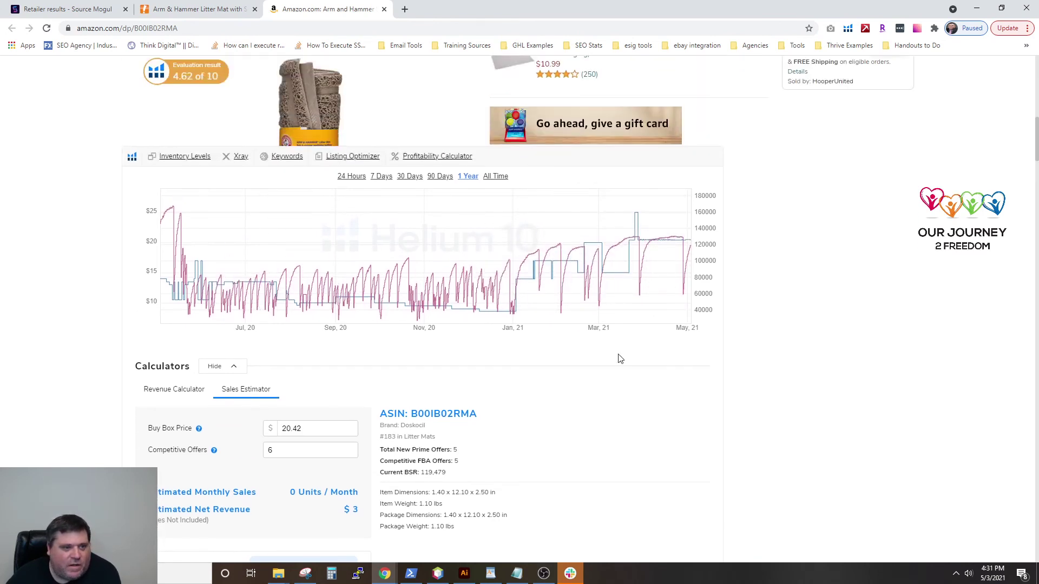
pyautogui.click(496, 177)
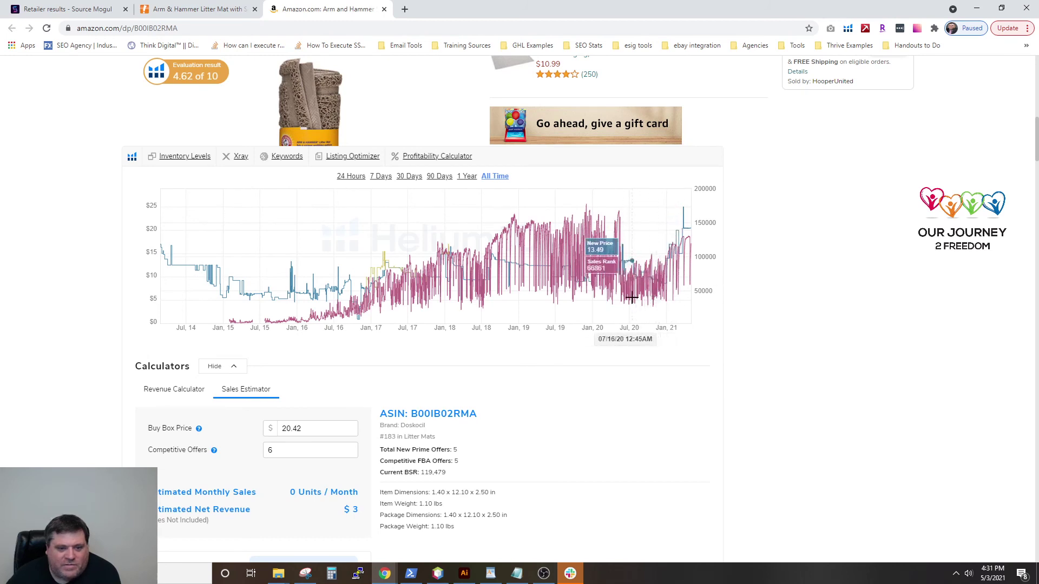
# - Review the litter mat's Keepa price and offer count history and return to its Big Lots product page
pyautogui.scroll(-6, 671, 384)
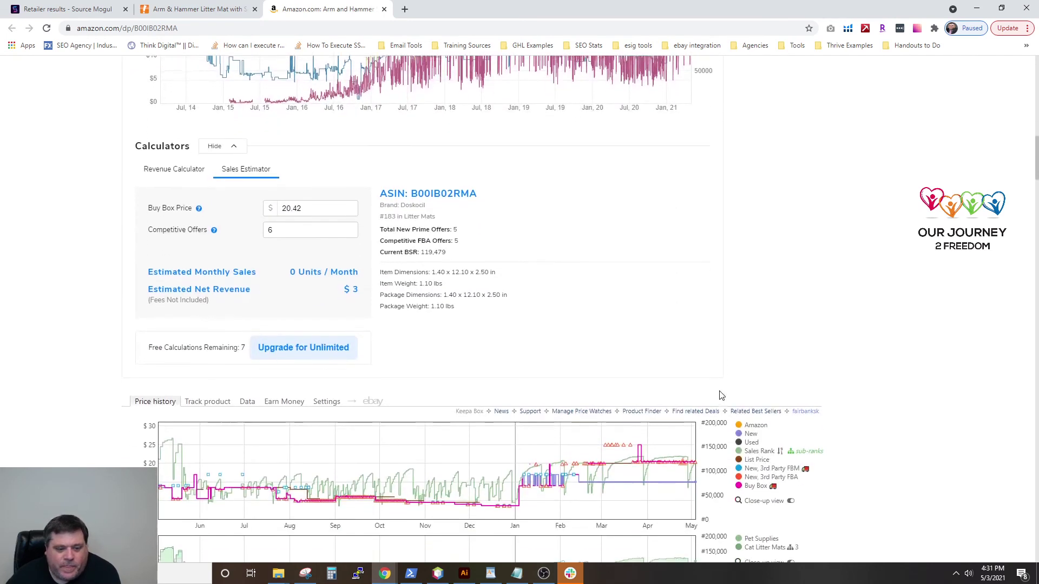
pyautogui.scroll(-6, 860, 406)
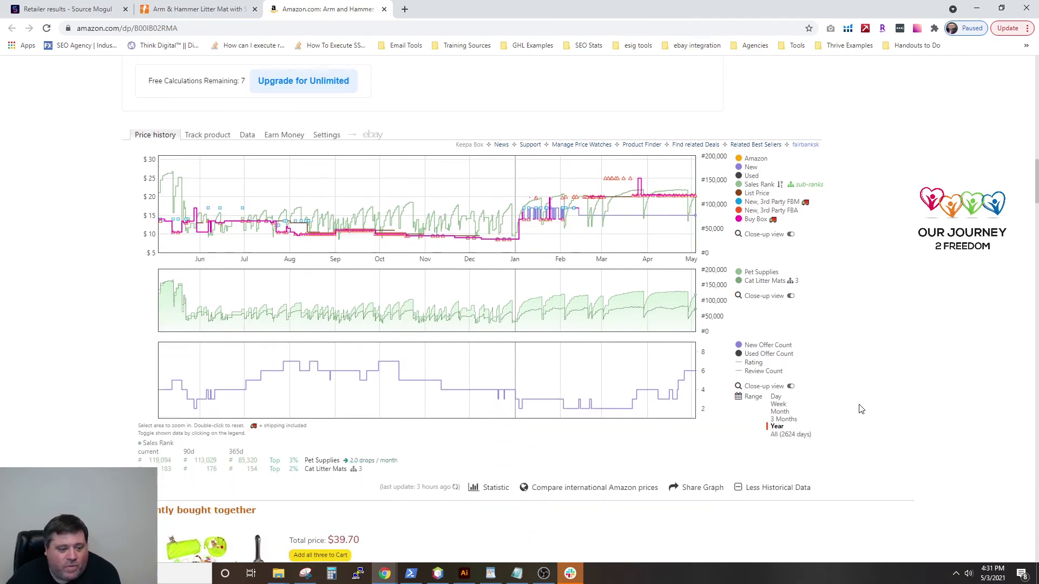
pyautogui.scroll(15, 860, 409)
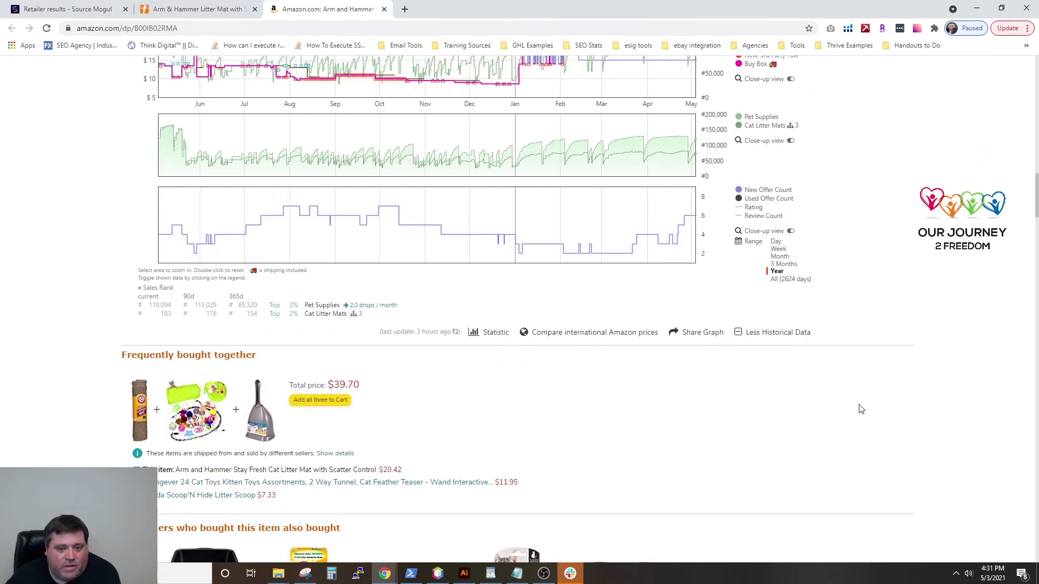
pyautogui.scroll(4, 861, 409)
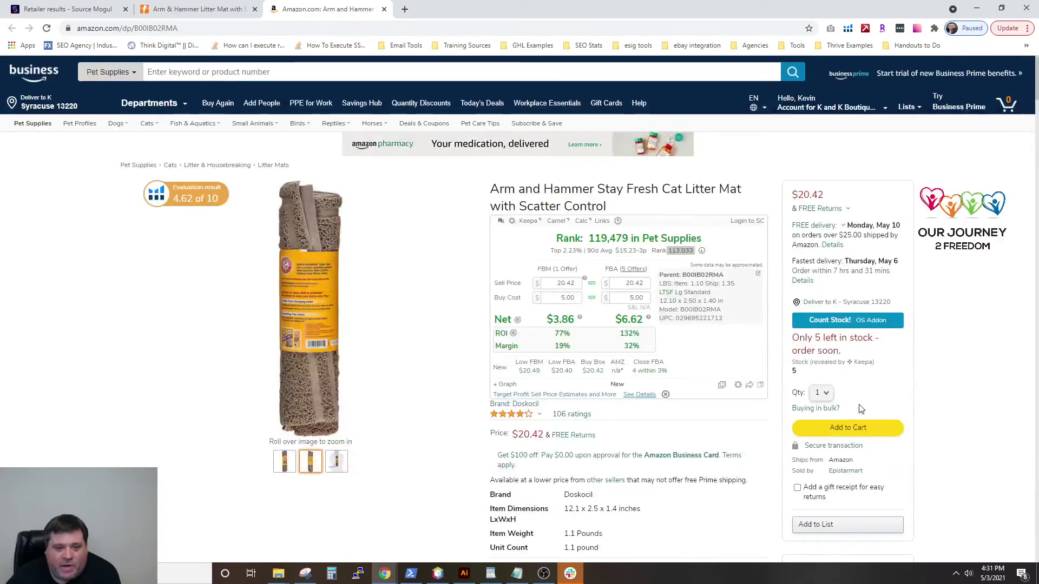
pyautogui.click(197, 9)
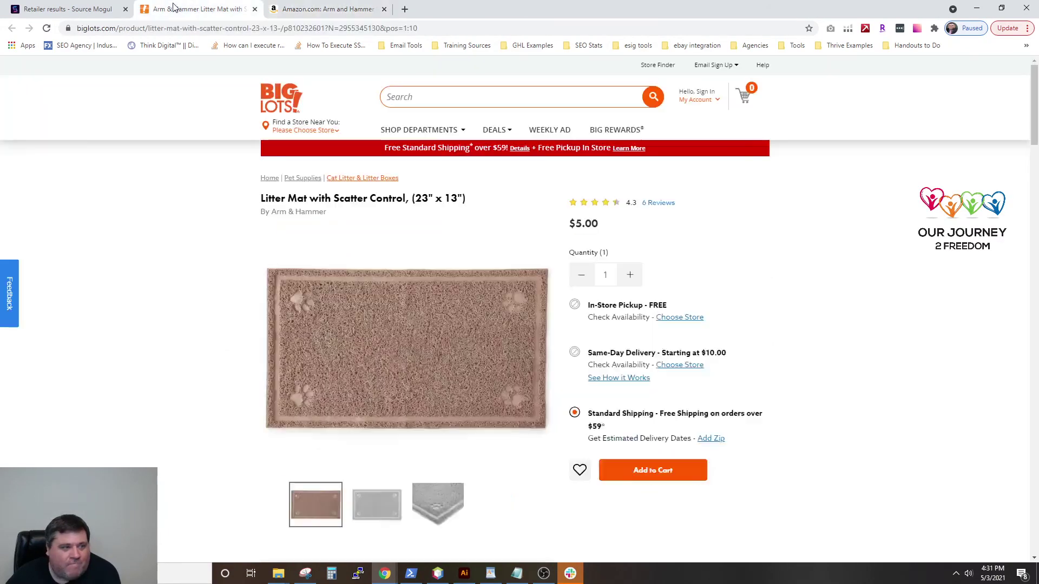
# - Check the litter mat's in-store pickup availability at nearby Big Lots stores and return to the product page
pyautogui.click(679, 318)
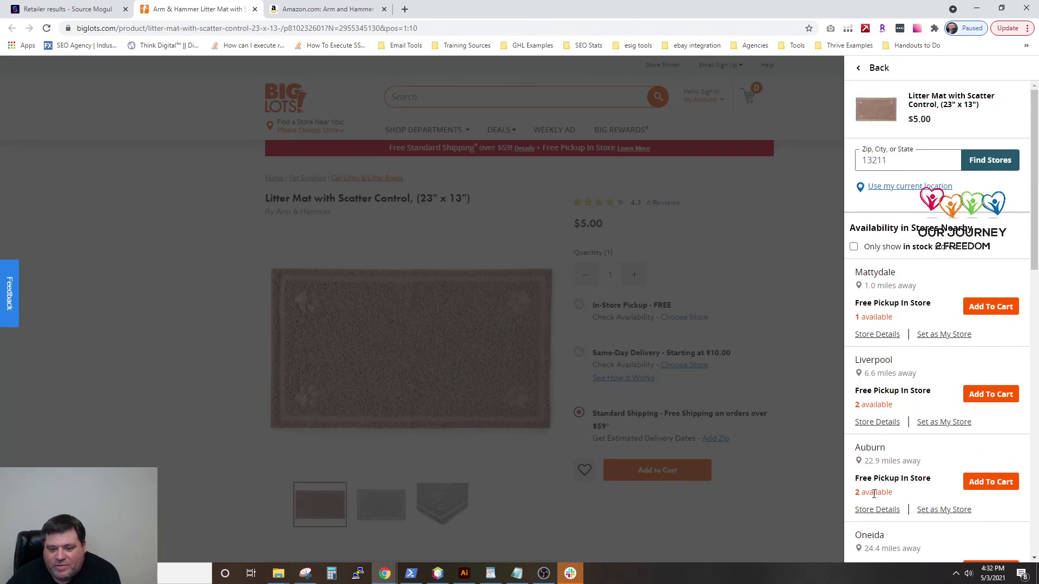
pyautogui.scroll(-3, 874, 494)
pyautogui.scroll(-5, 869, 427)
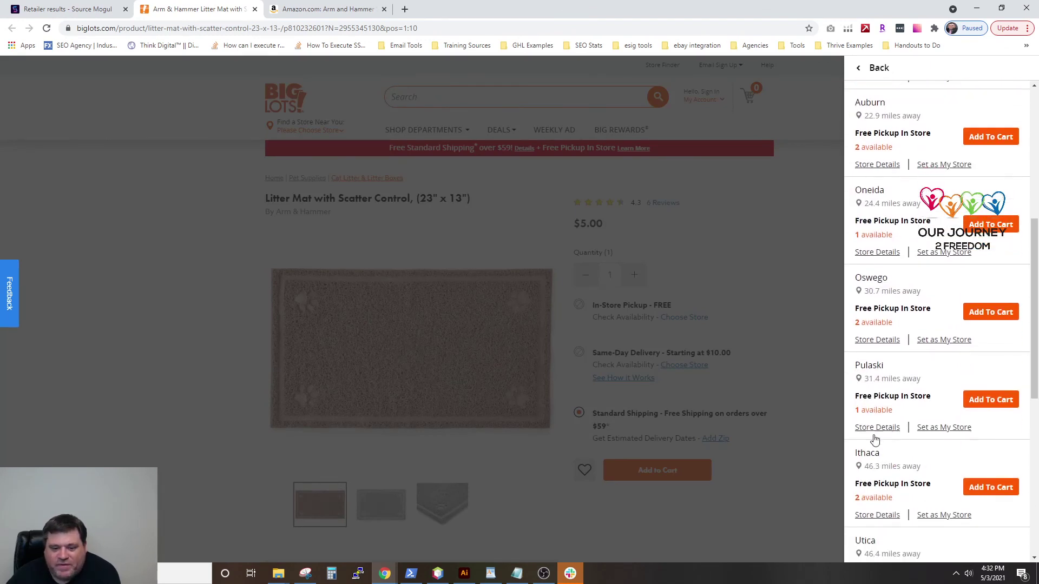
pyautogui.scroll(8, 942, 384)
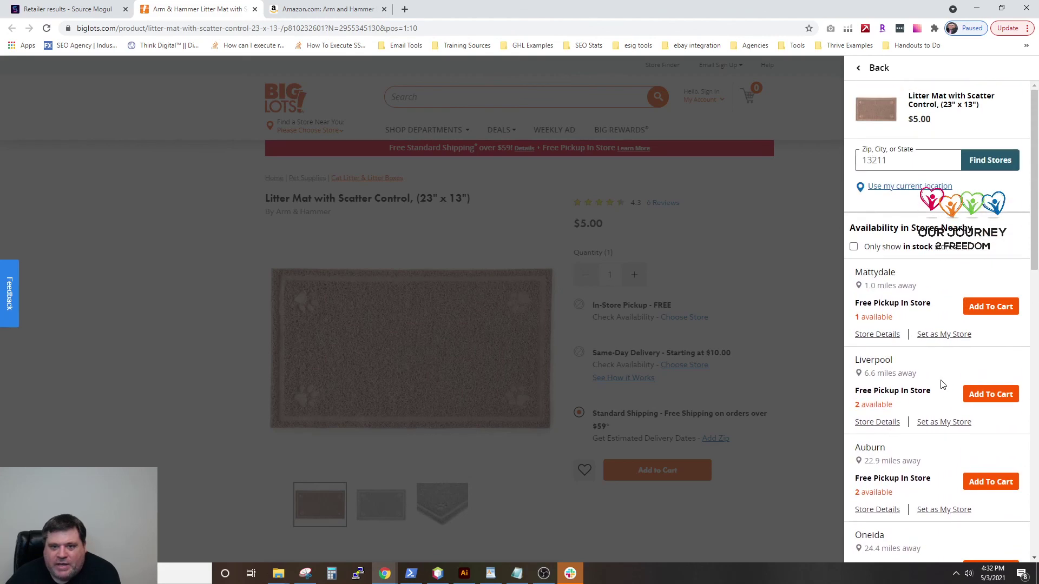
pyautogui.click(860, 67)
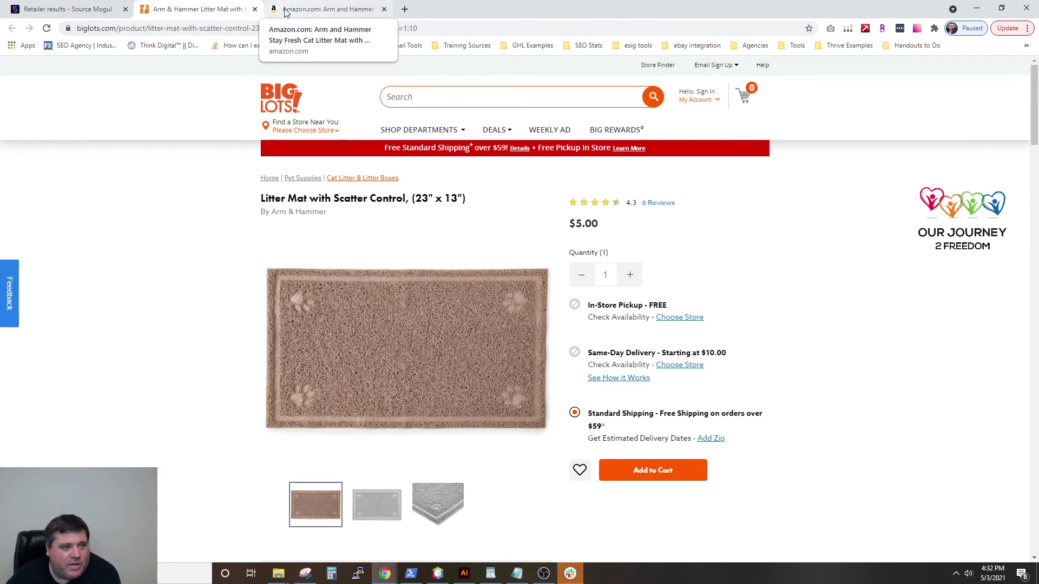
# - Close the litter mat's Amazon and Big Lots pages and review the Big Lots matches in the SourceMogul retailer results
pyautogui.click(384, 9)
pyautogui.click(255, 9)
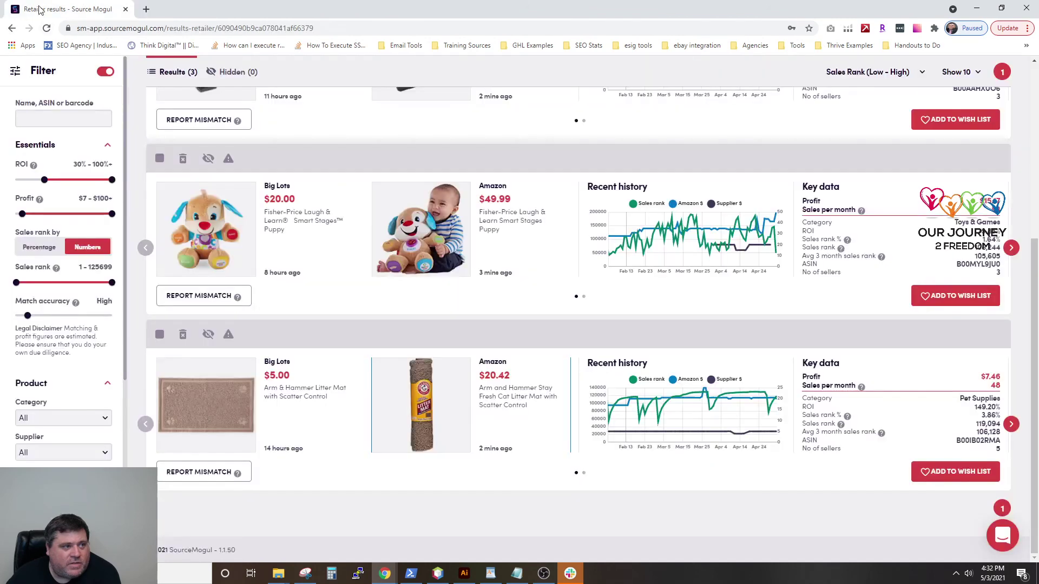
pyautogui.scroll(5, 510, 312)
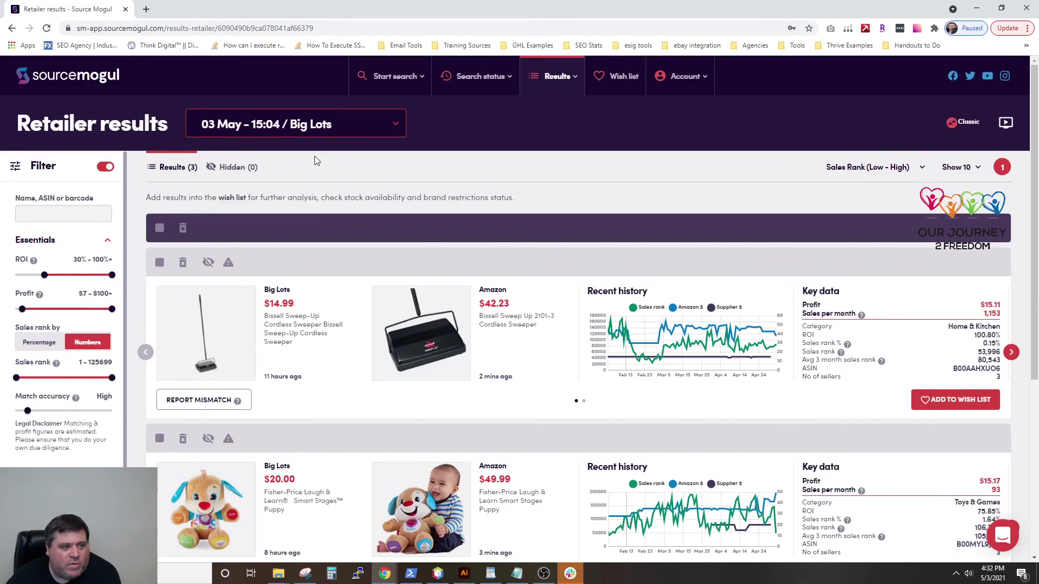
pyautogui.scroll(-2, 537, 373)
pyautogui.scroll(-3, 447, 267)
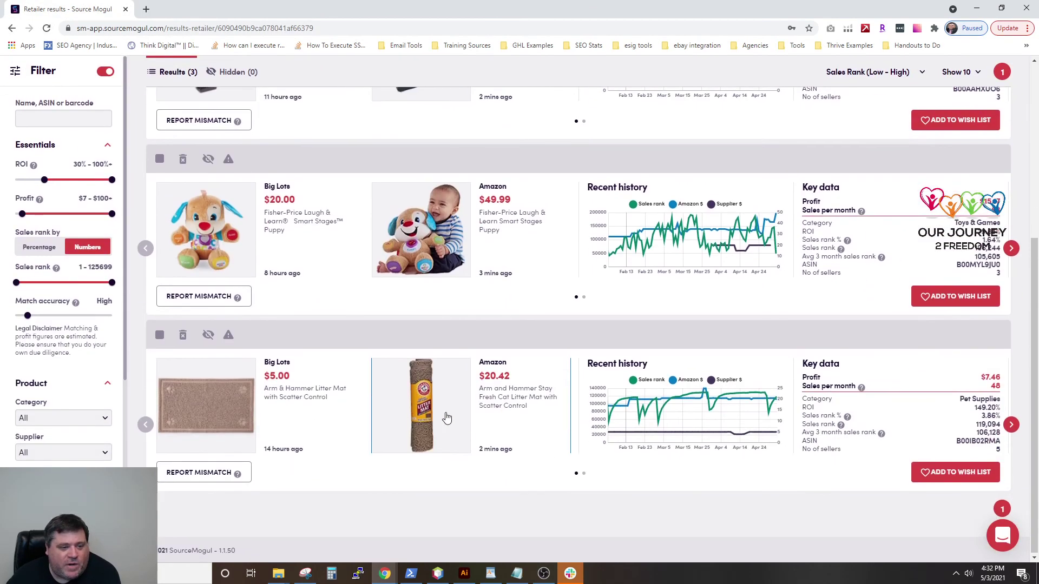
pyautogui.scroll(5, 601, 444)
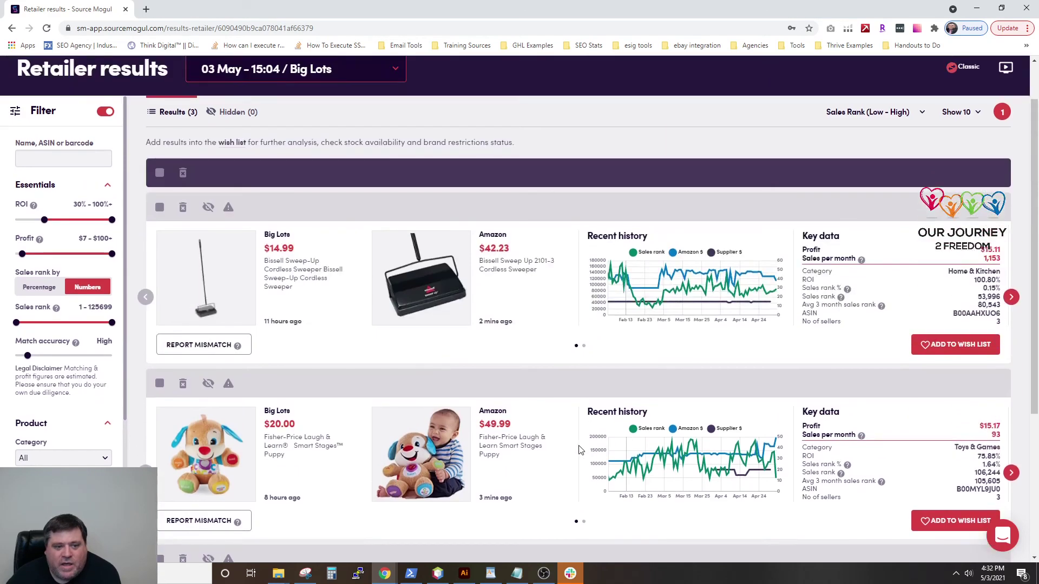